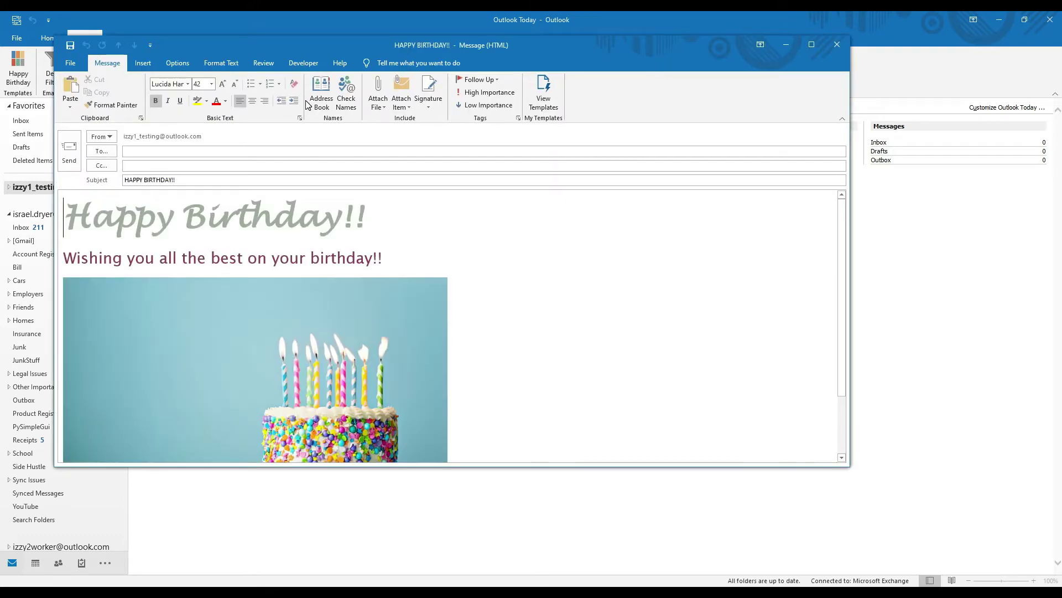
# Close the HAPPY BIRTHDAY message without saving, then run Deal Filter from the Python tab.
pyautogui.click(145, 147)
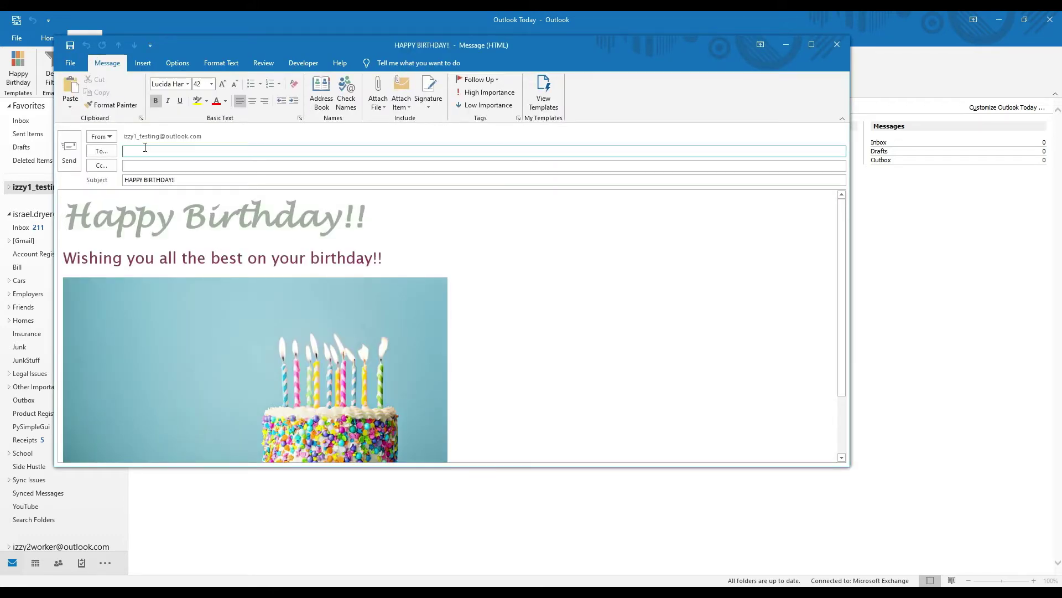
pyautogui.click(844, 46)
pyautogui.click(532, 334)
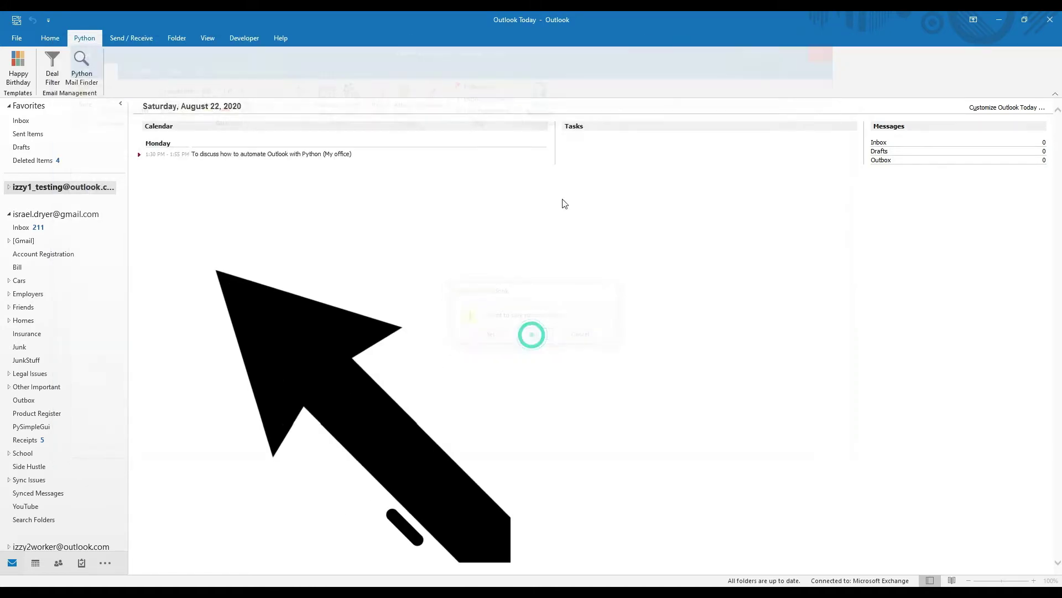
pyautogui.click(54, 70)
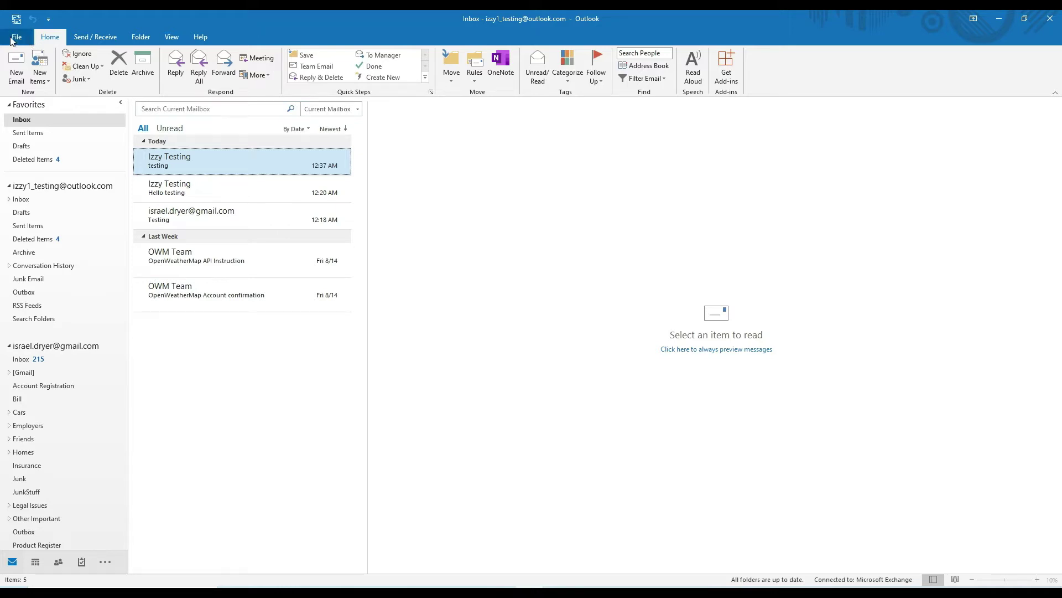
# Tick Developer under Main Tabs in the Customize Ribbon options and confirm with OK.
pyautogui.click(15, 37)
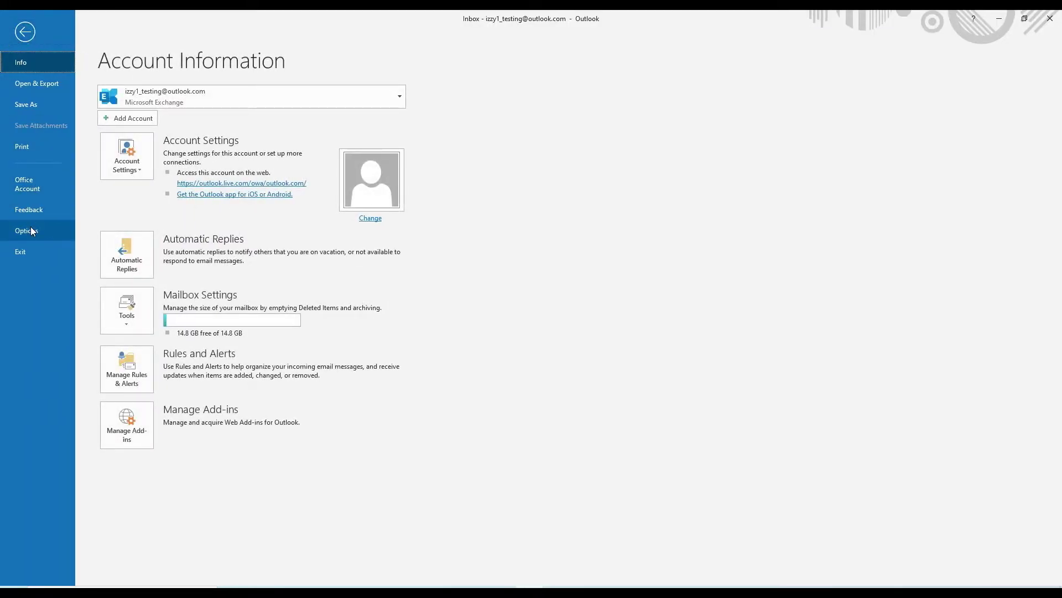
pyautogui.click(31, 228)
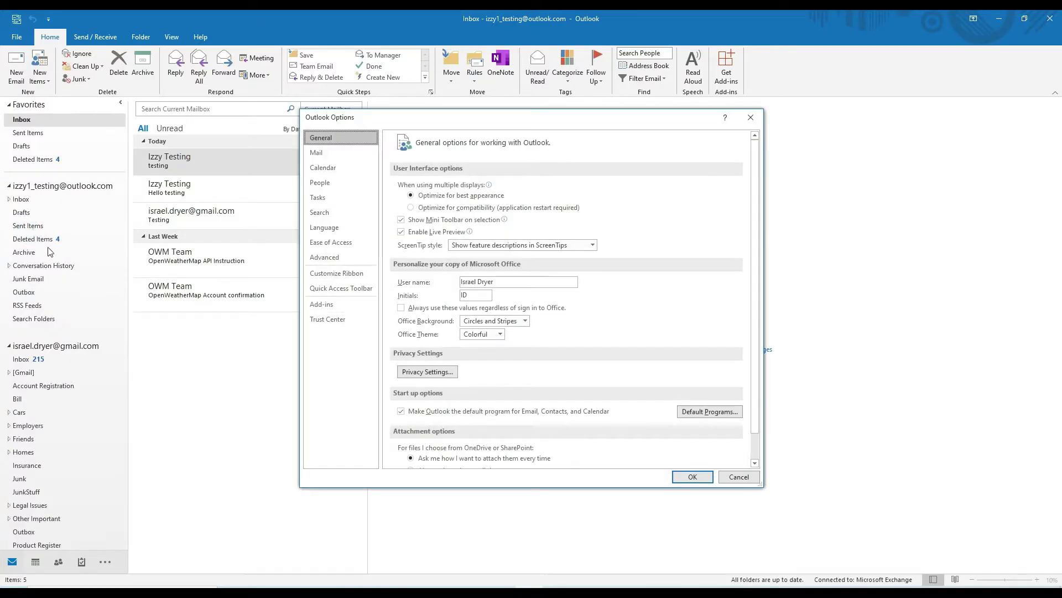
pyautogui.click(342, 276)
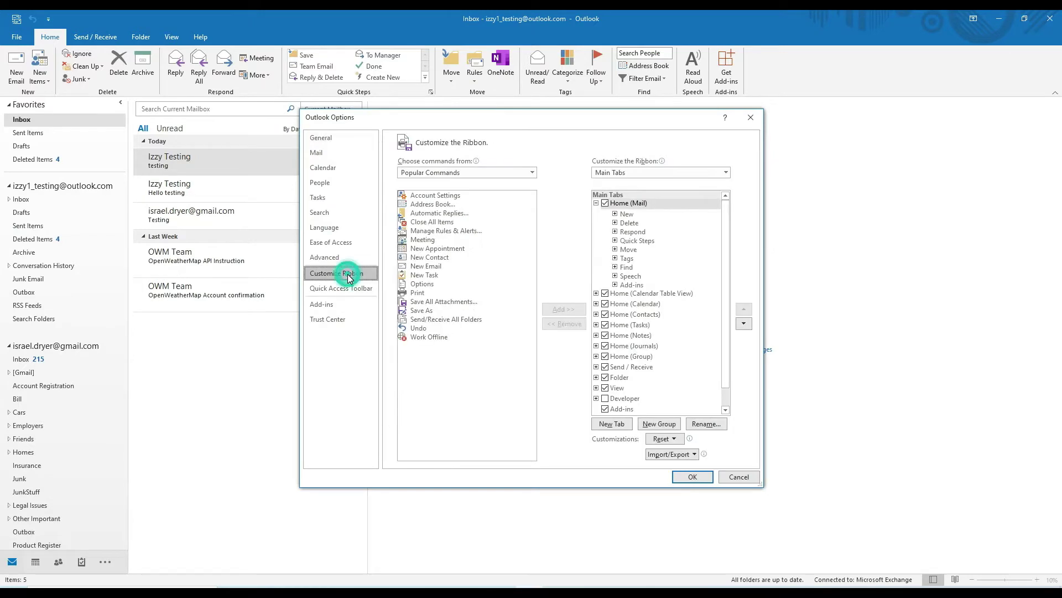
pyautogui.click(609, 401)
pyautogui.click(606, 398)
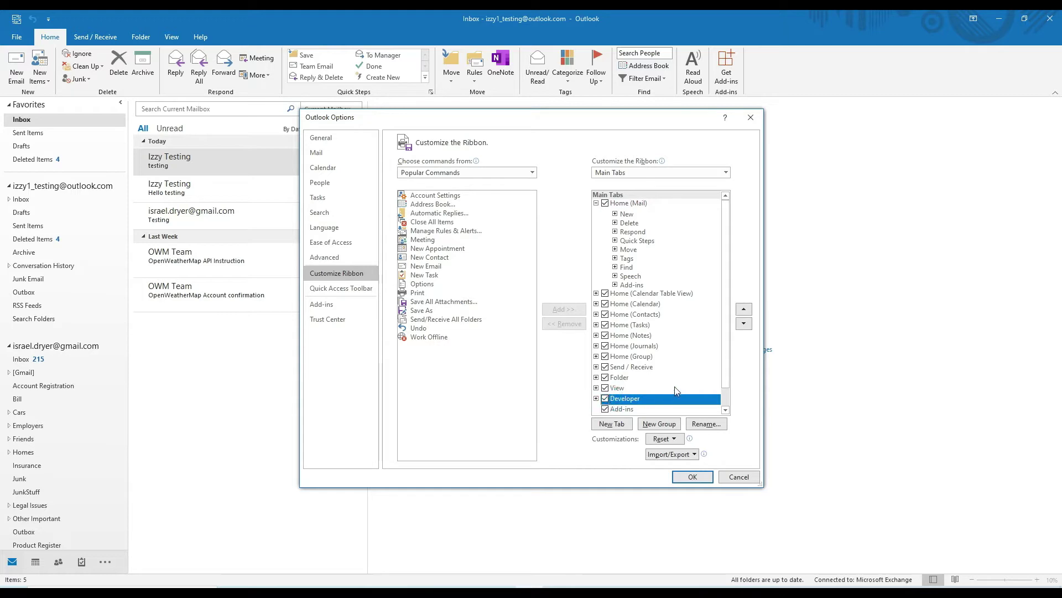
pyautogui.scroll(-1, 675, 386)
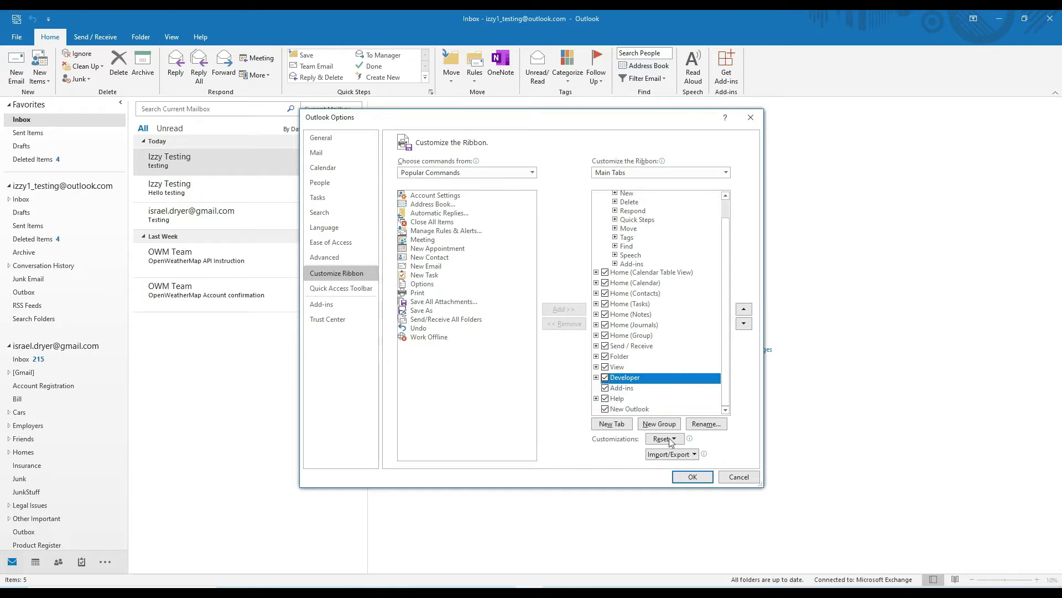
pyautogui.click(693, 477)
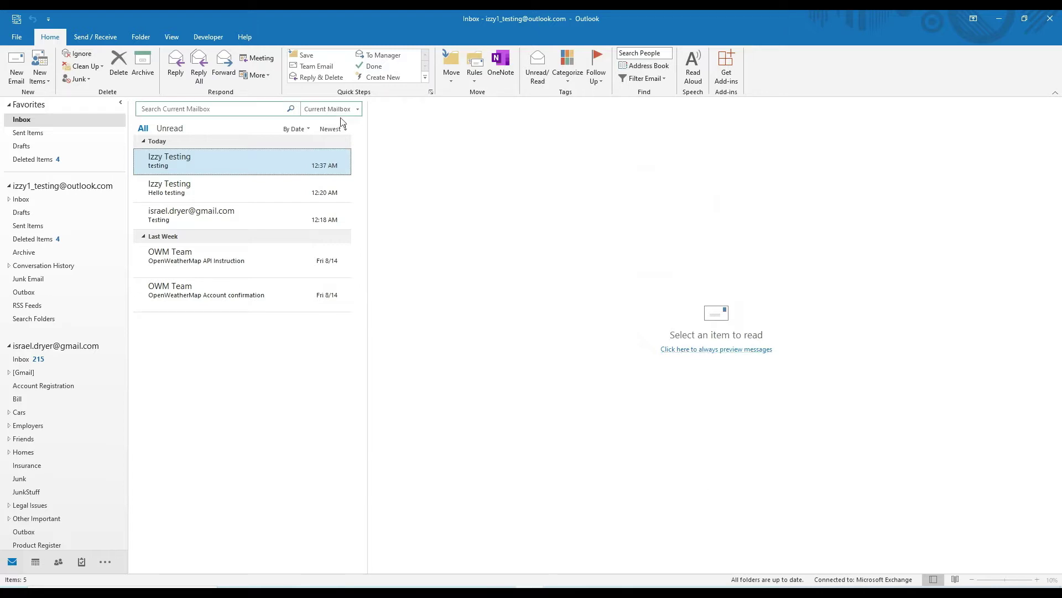
# Choose Enable all macros in the Trust Center's Macro Settings and confirm both dialogs.
pyautogui.click(16, 38)
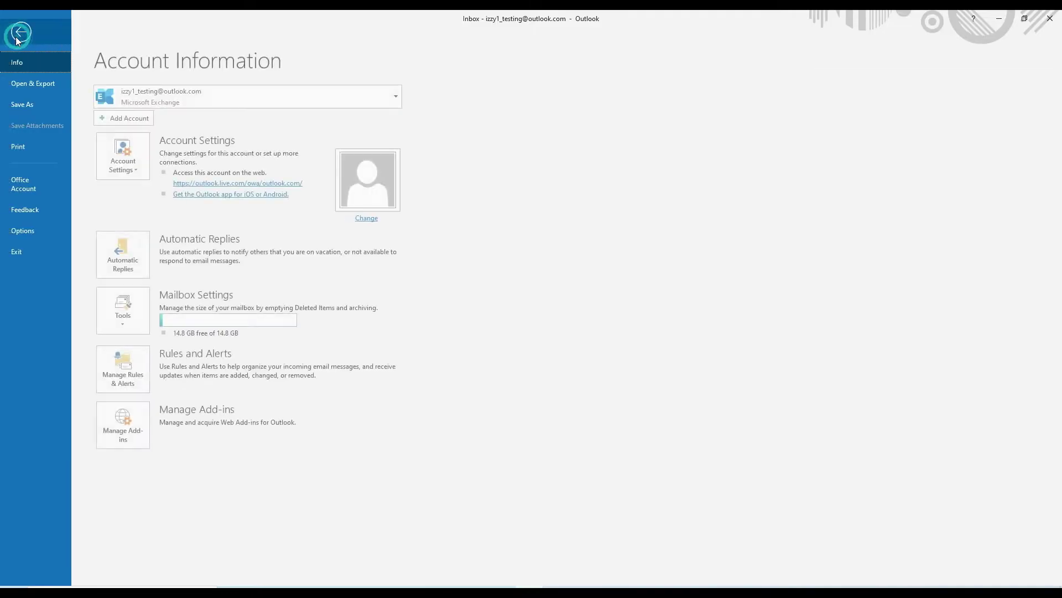
pyautogui.click(38, 227)
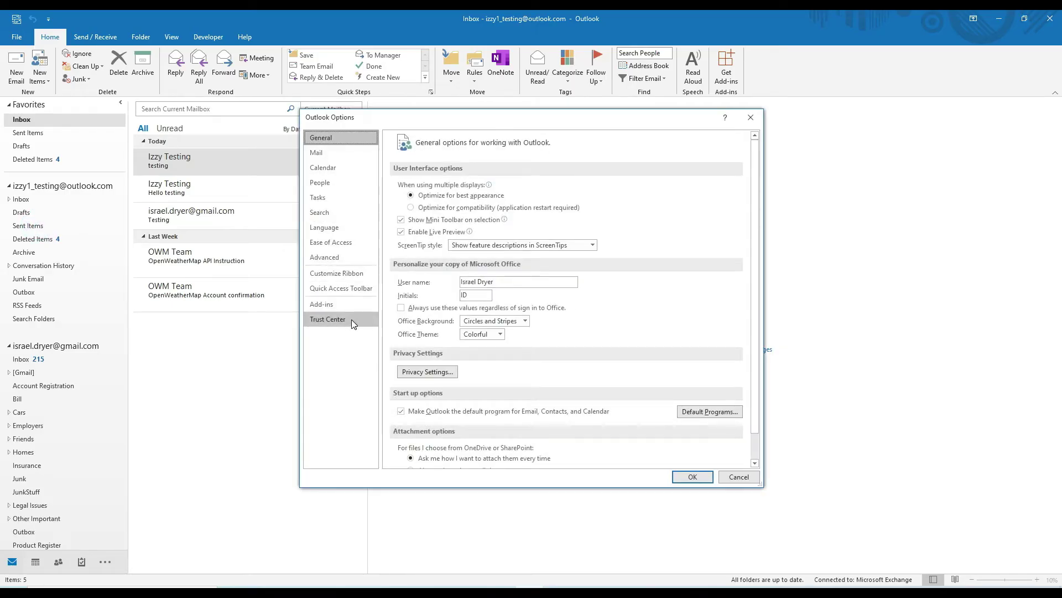
pyautogui.click(351, 323)
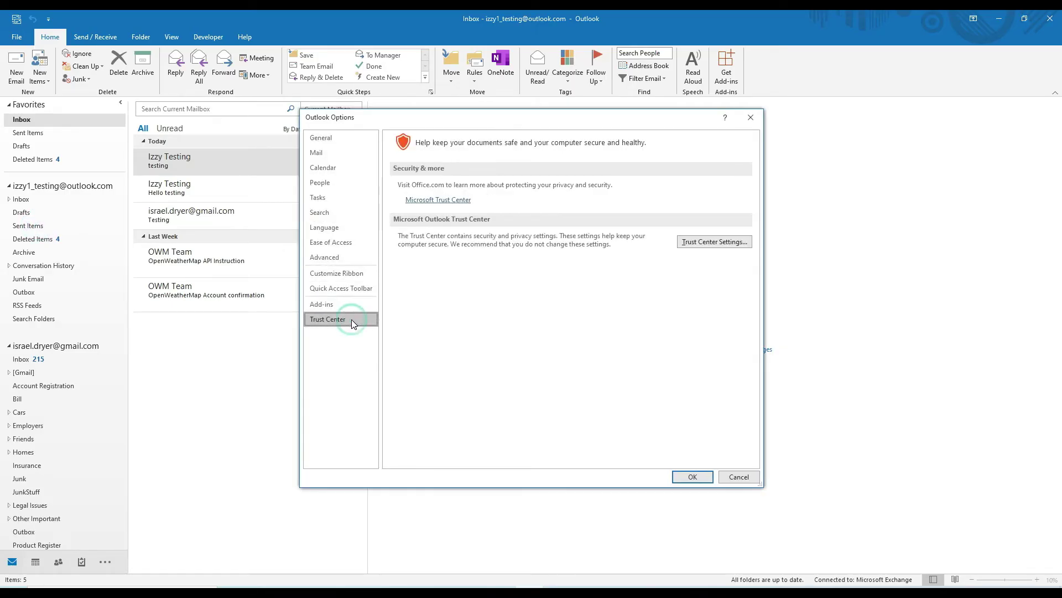
pyautogui.click(713, 243)
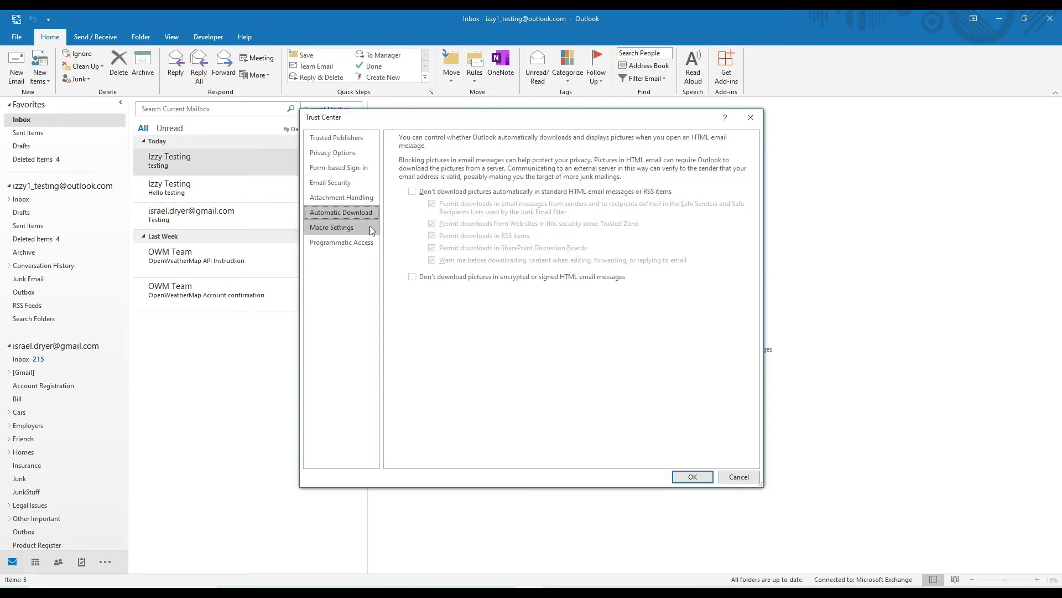
pyautogui.click(334, 229)
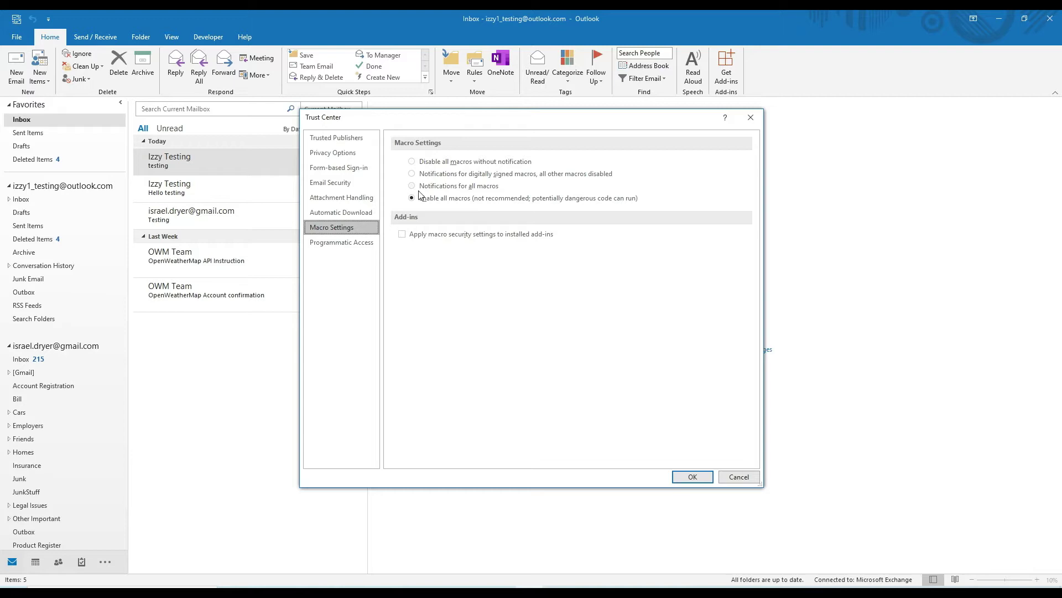
pyautogui.click(436, 188)
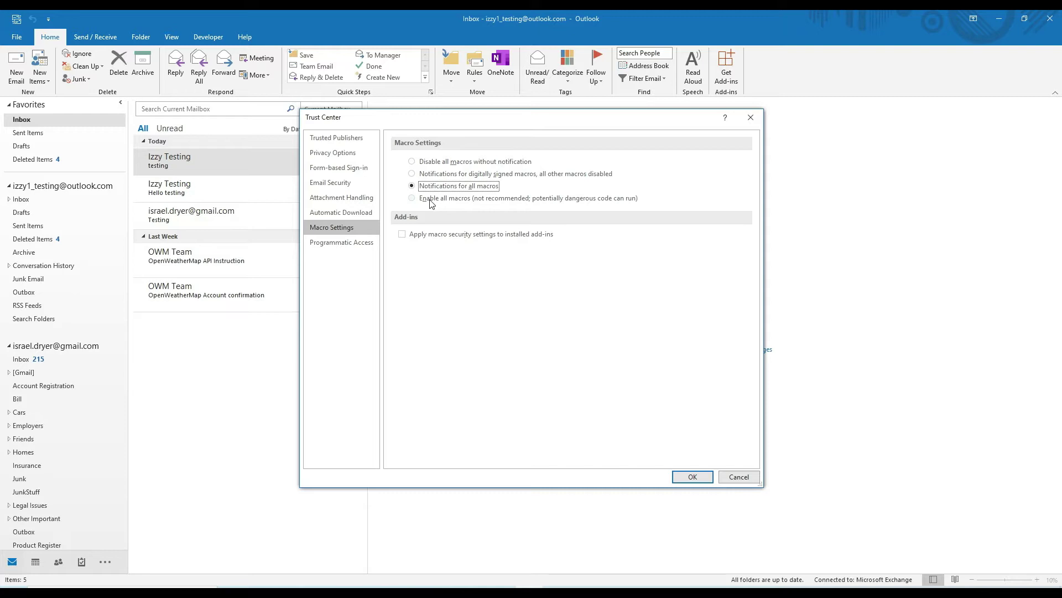
pyautogui.click(431, 200)
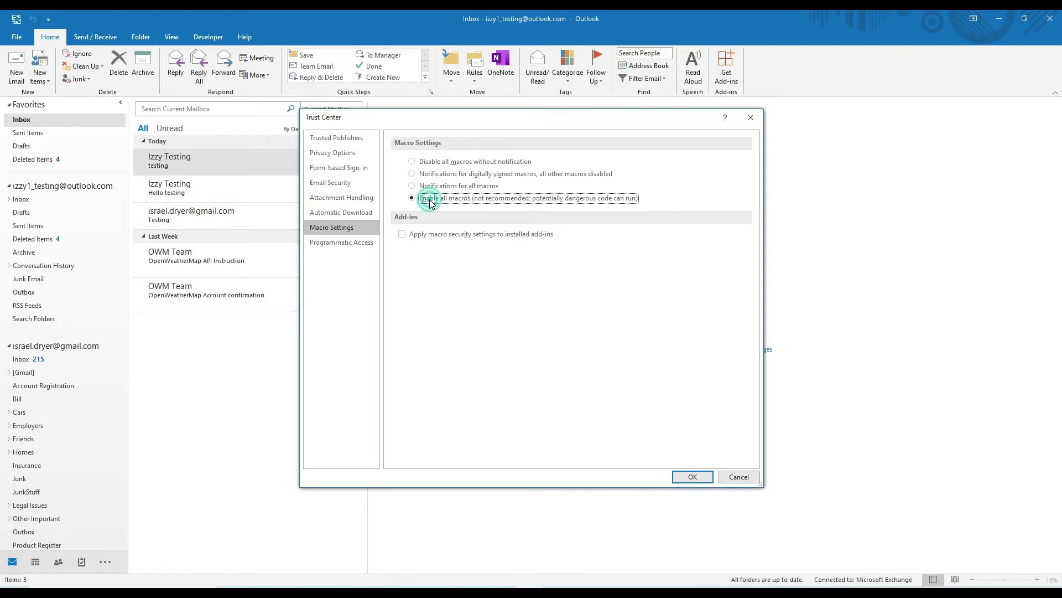
pyautogui.click(695, 476)
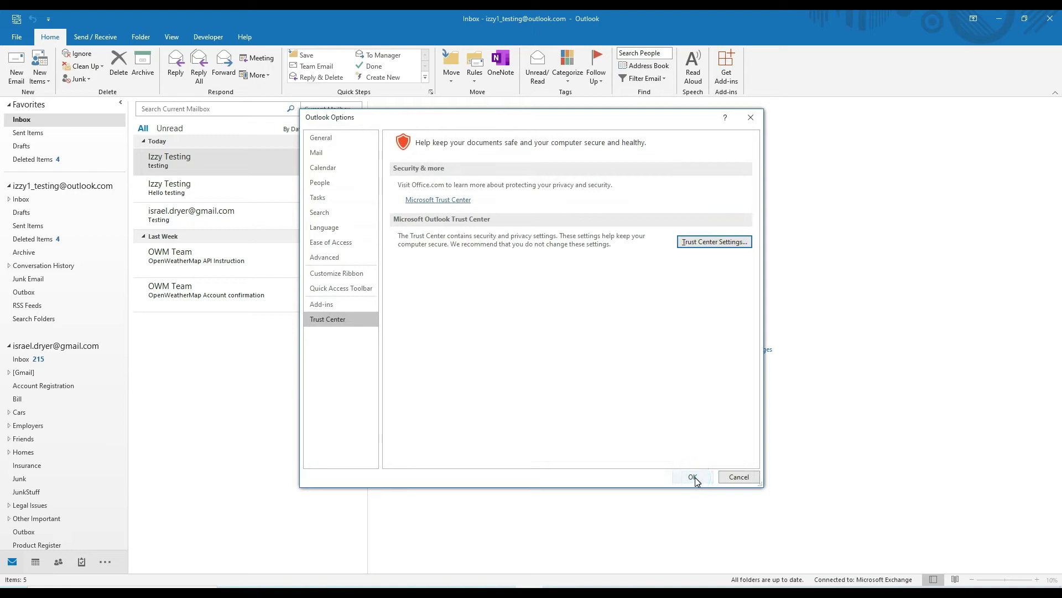
pyautogui.click(694, 477)
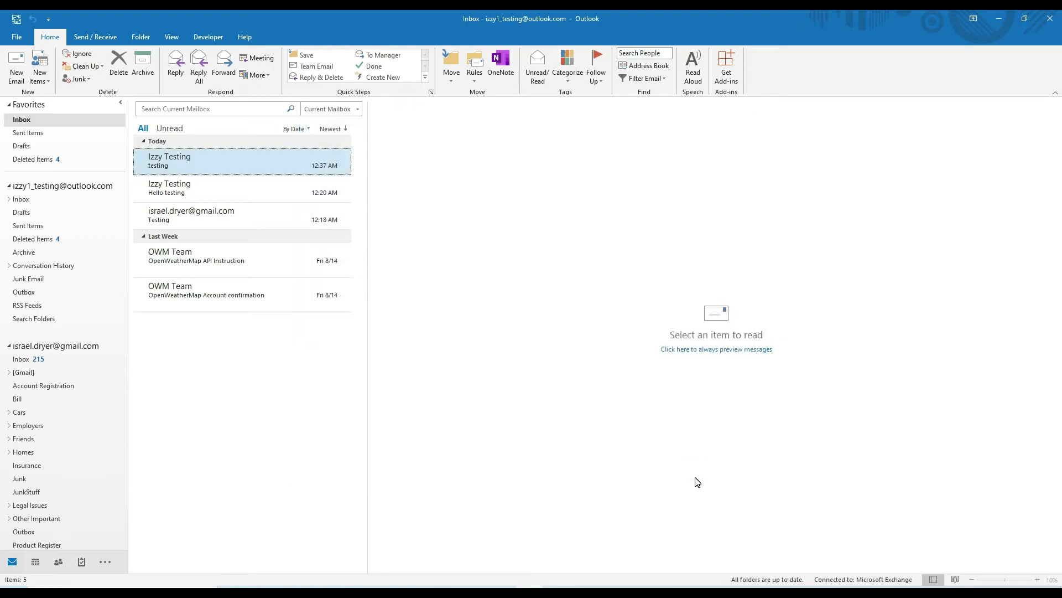
# Run happy_birthday.py from Anaconda Prompt, then close the generated HAPPY BIRTHDAY draft unsaved.
pyautogui.hotkey('alt', 'Tab')
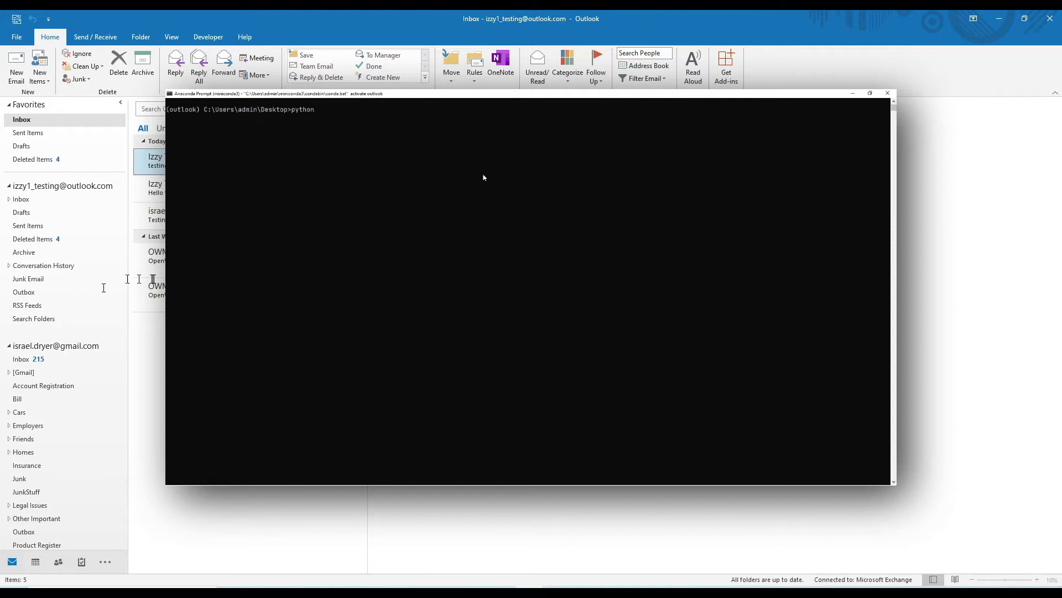
pyautogui.write('happy_birthday.py')
pyautogui.press('Return')
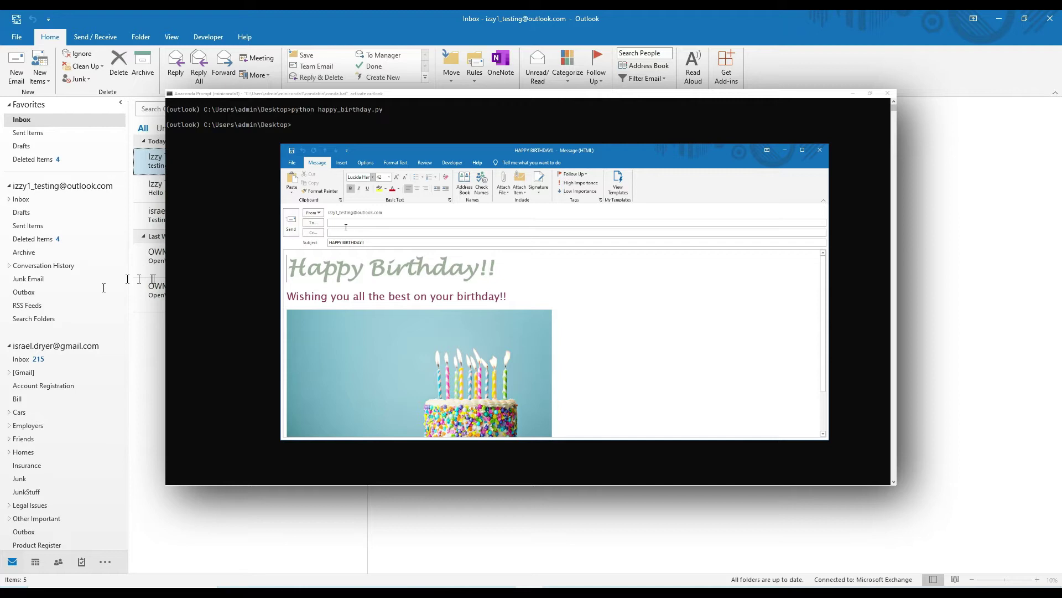
pyautogui.click(814, 154)
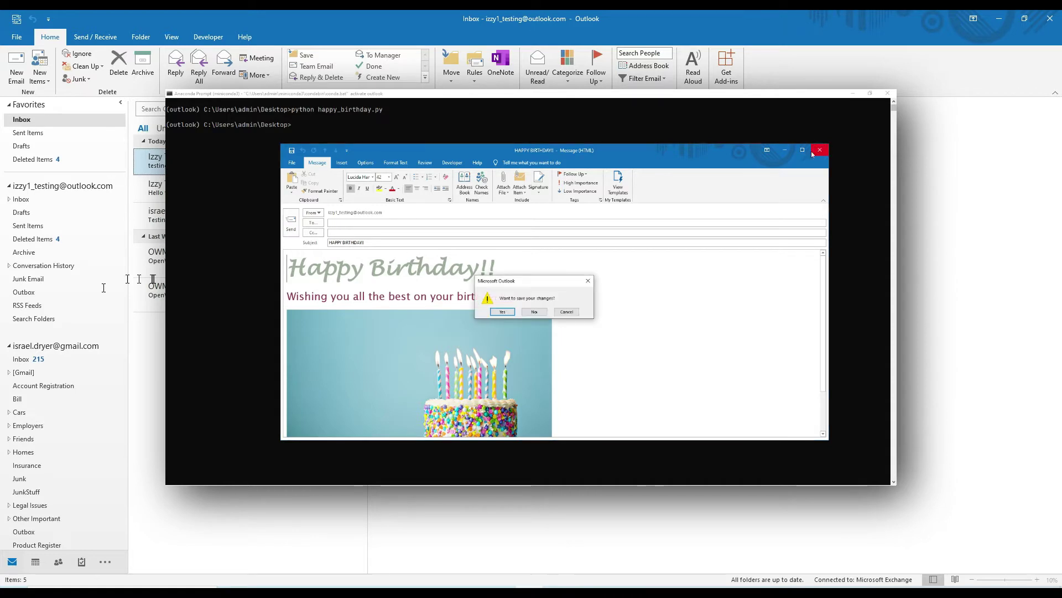
pyautogui.click(533, 312)
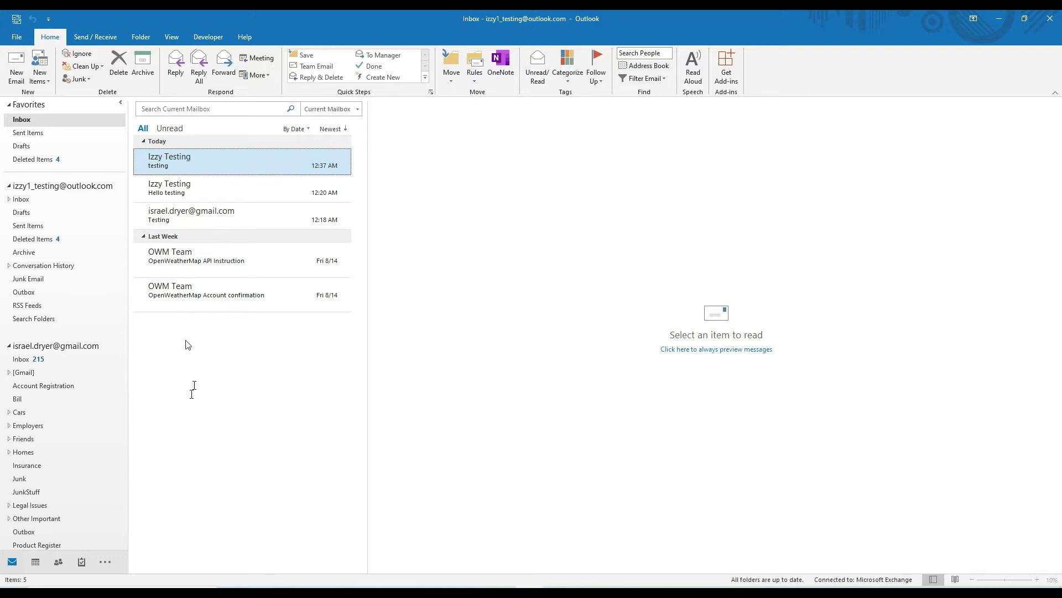
pyautogui.click(999, 18)
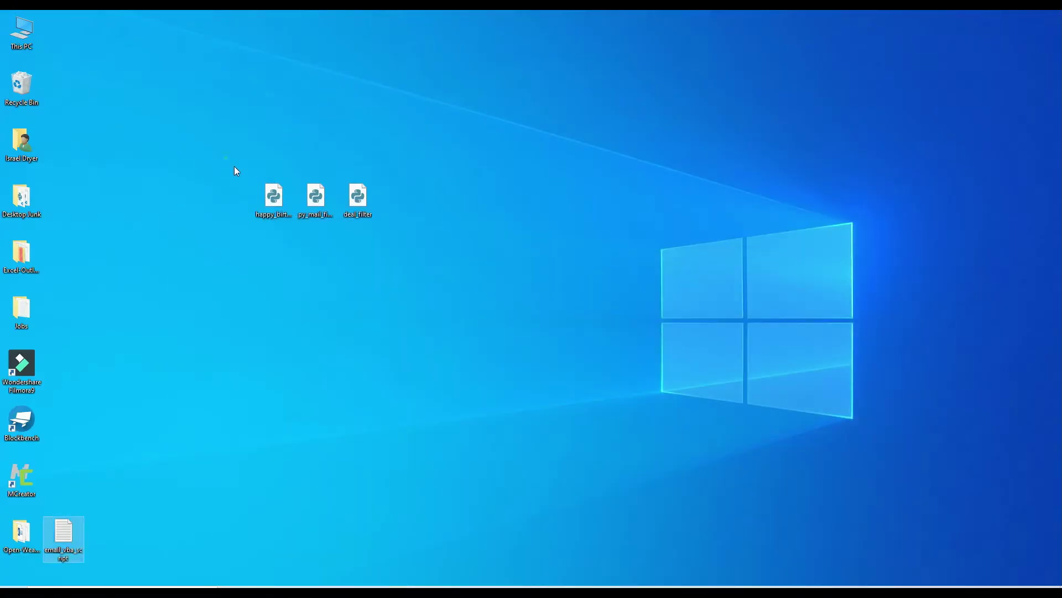
pyautogui.moveTo(225, 158); pyautogui.dragTo(450, 290)
pyautogui.click(453, 283)
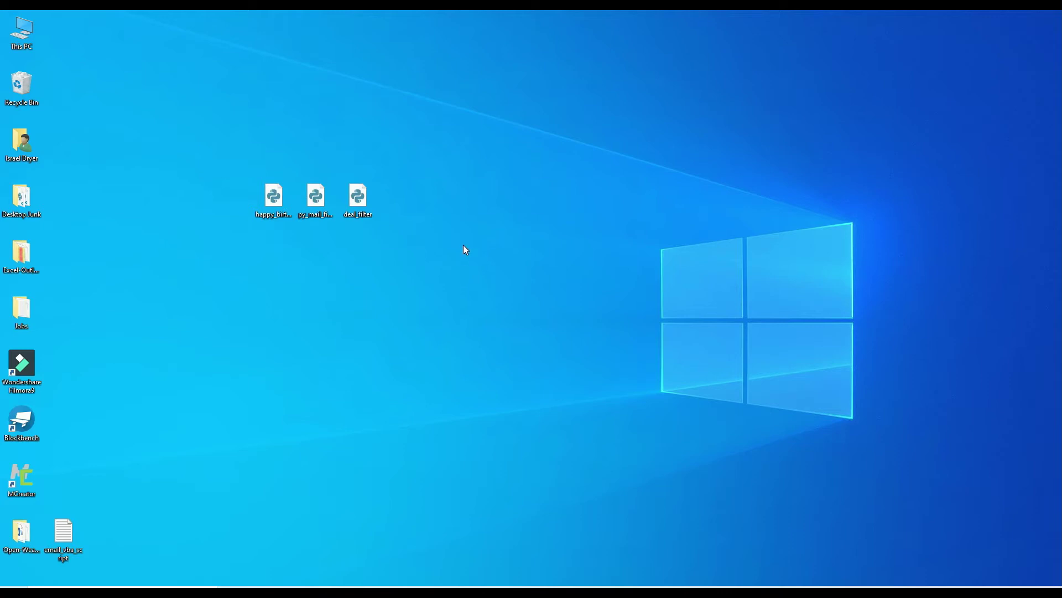
pyautogui.rightClick(274, 193)
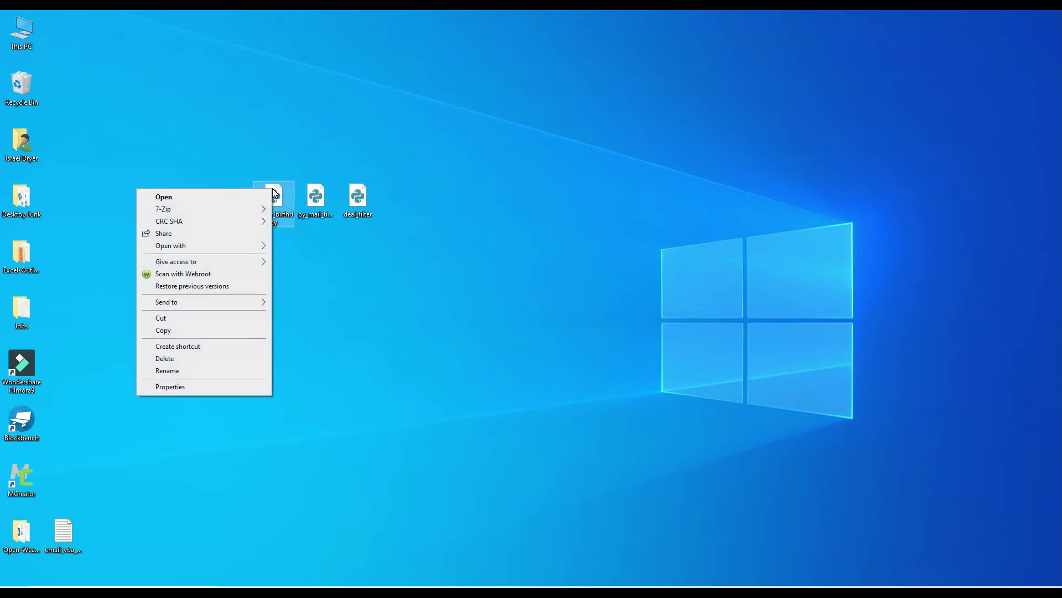
pyautogui.moveTo(259, 245)
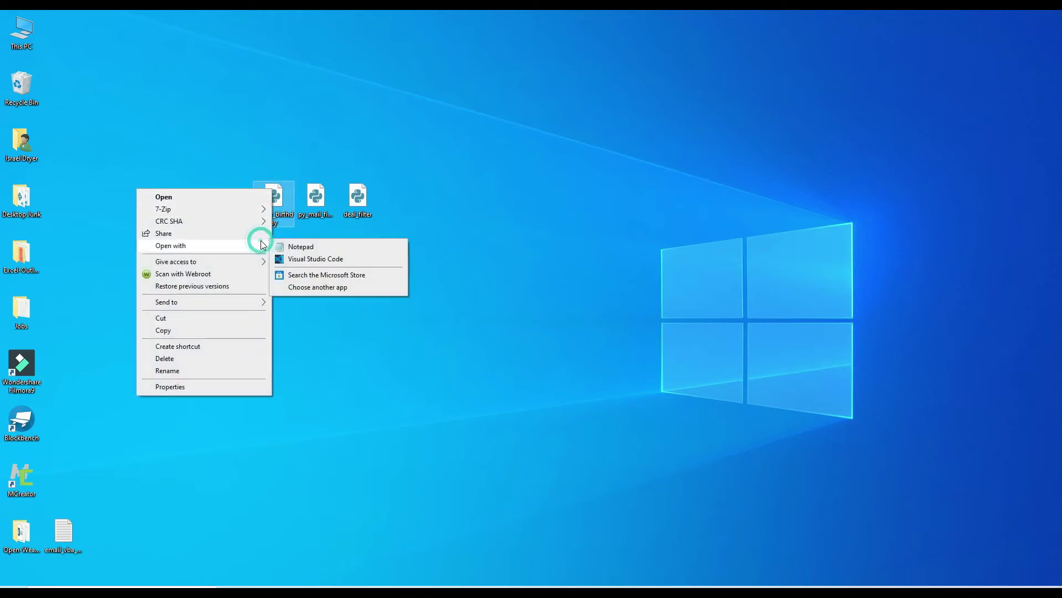
pyautogui.click(308, 246)
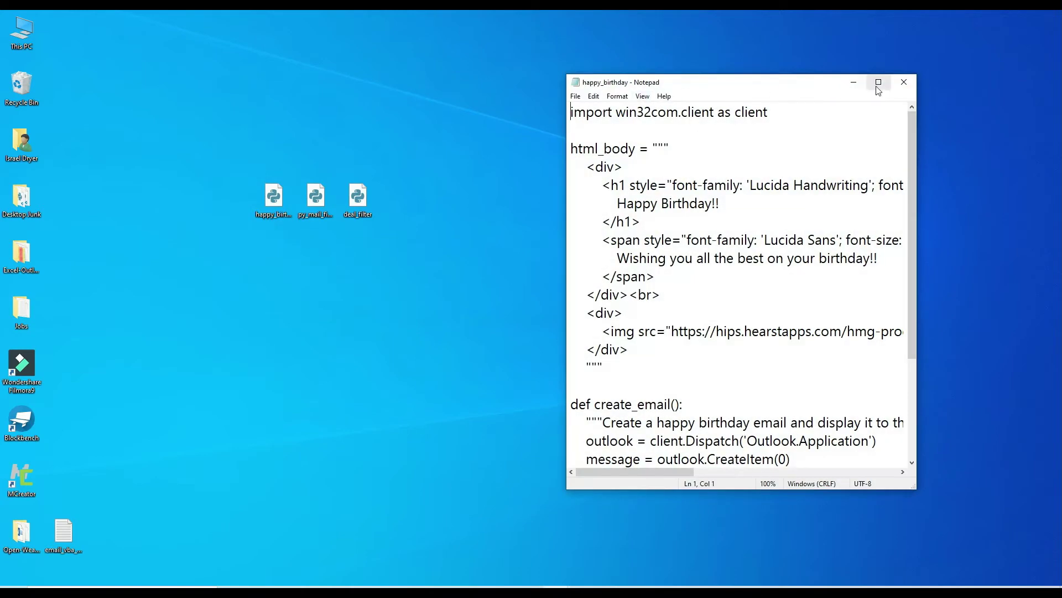
pyautogui.click(879, 82)
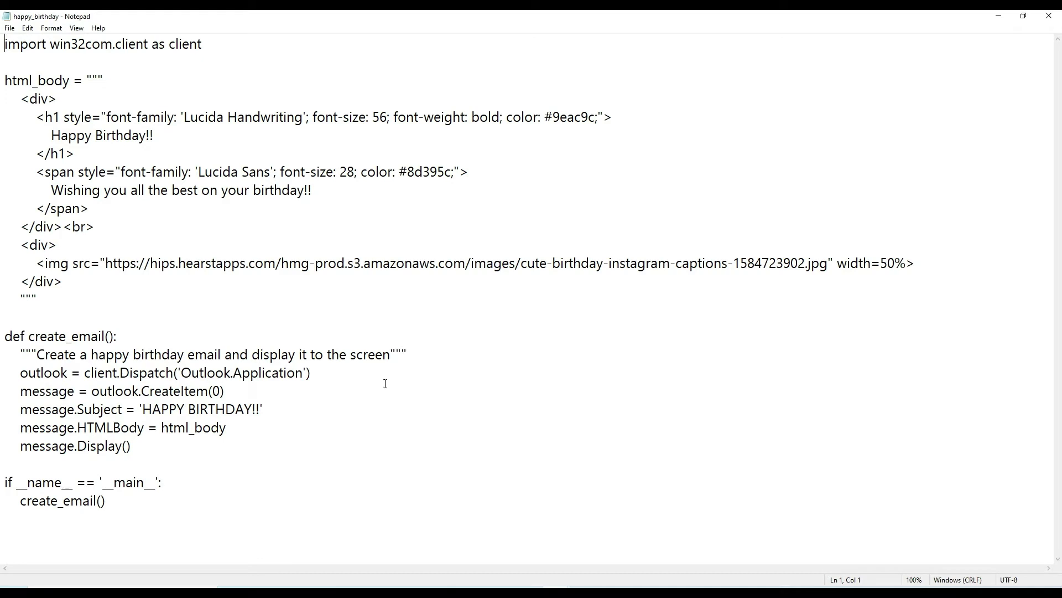
pyautogui.click(1050, 18)
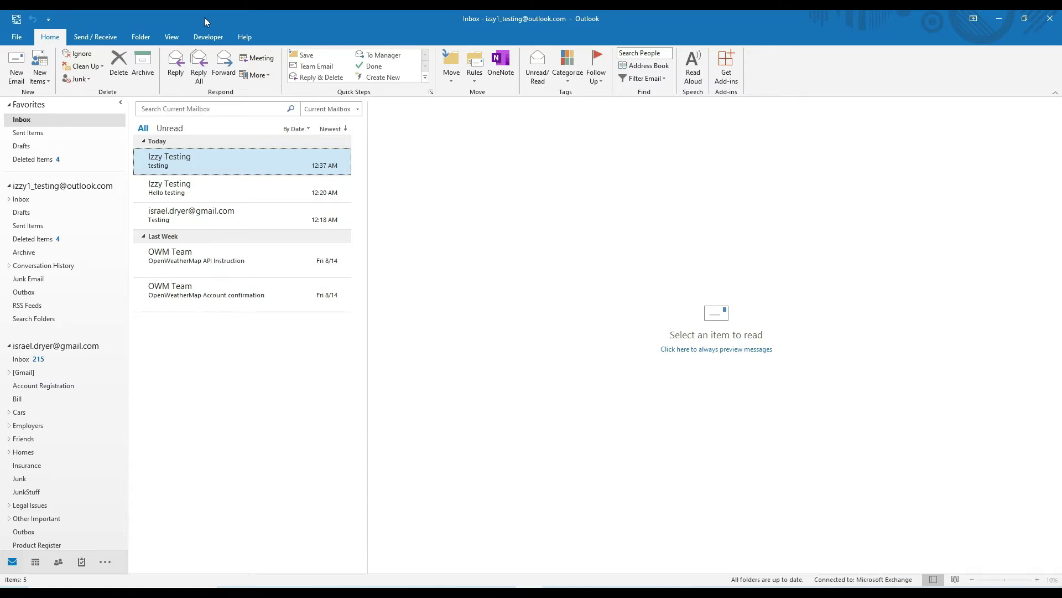
# Open the VBA editor from the Developer tab, maximize it, show Project Explorer, and right-click Project1.
pyautogui.click(208, 37)
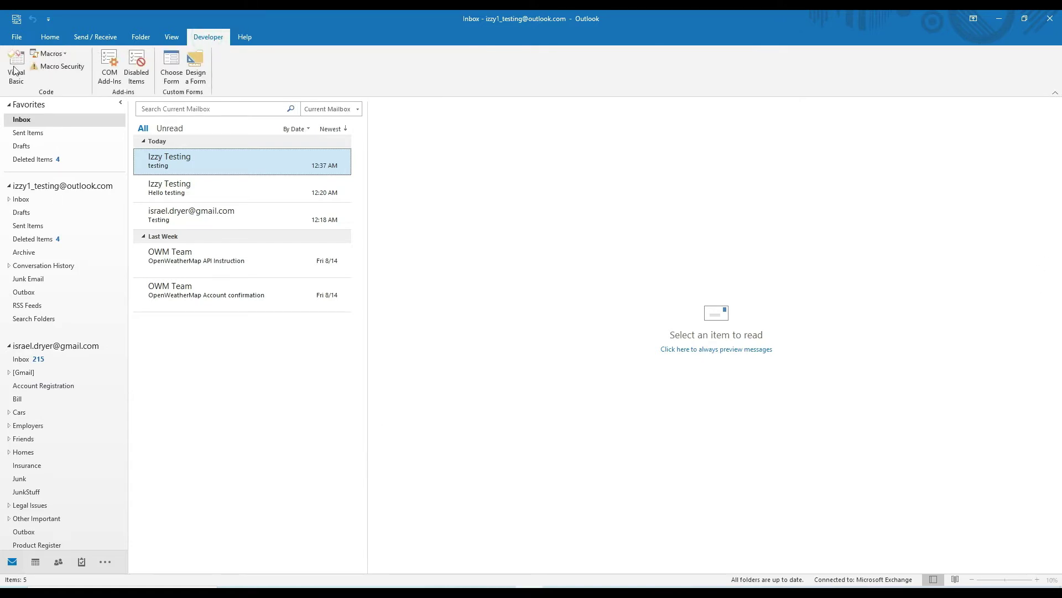
pyautogui.click(16, 68)
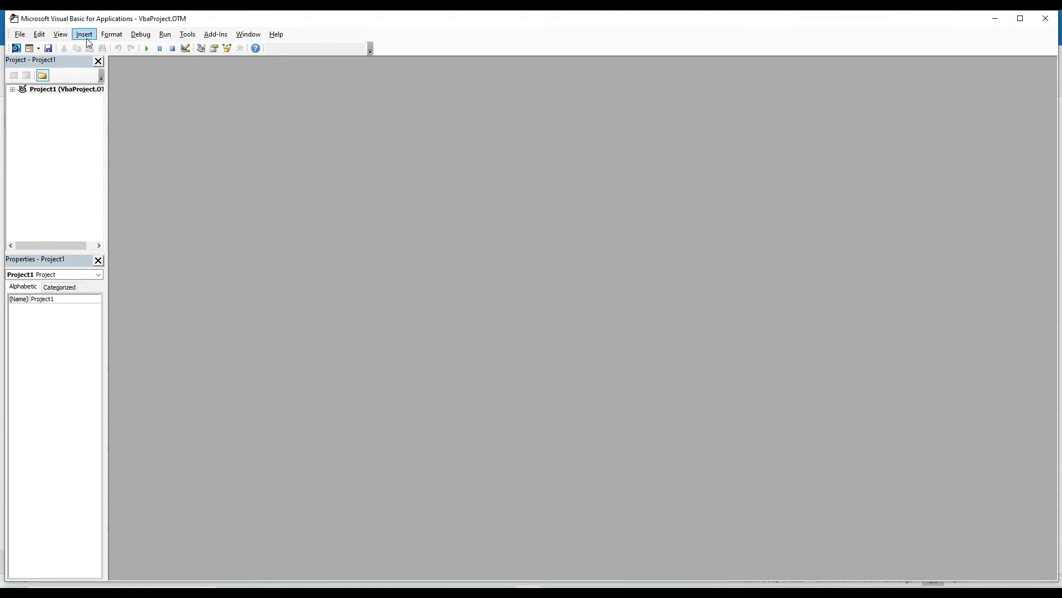
pyautogui.doubleClick(109, 21)
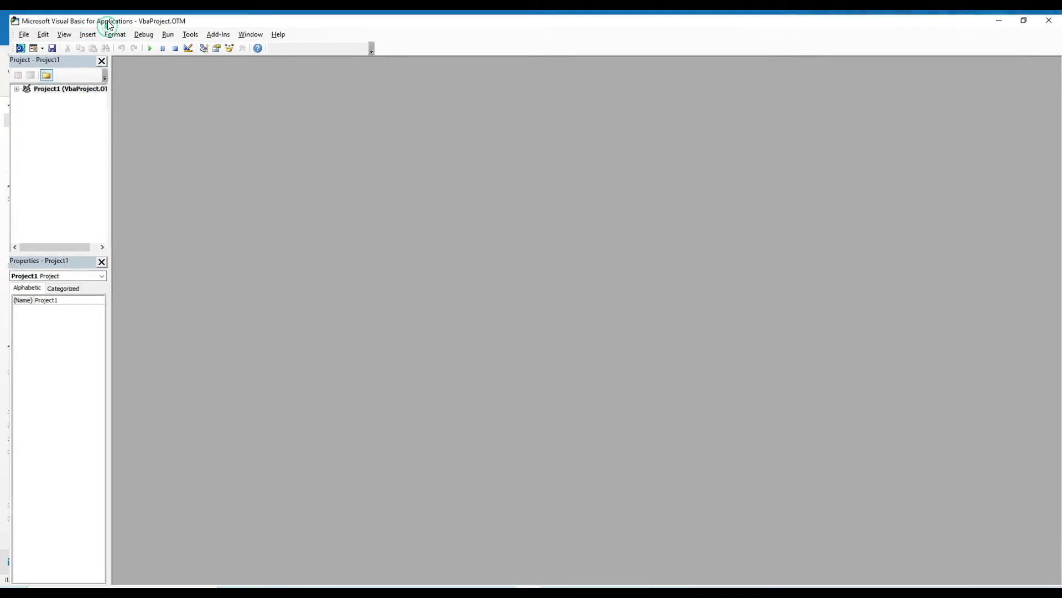
pyautogui.click(58, 30)
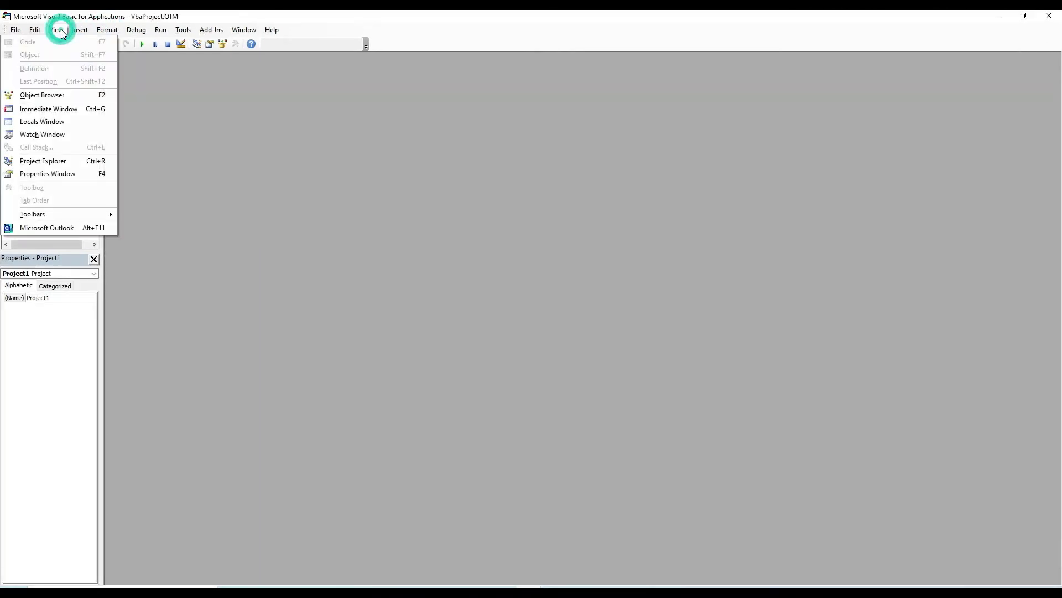
pyautogui.click(56, 161)
pyautogui.moveTo(100, 128); pyautogui.dragTo(126, 129)
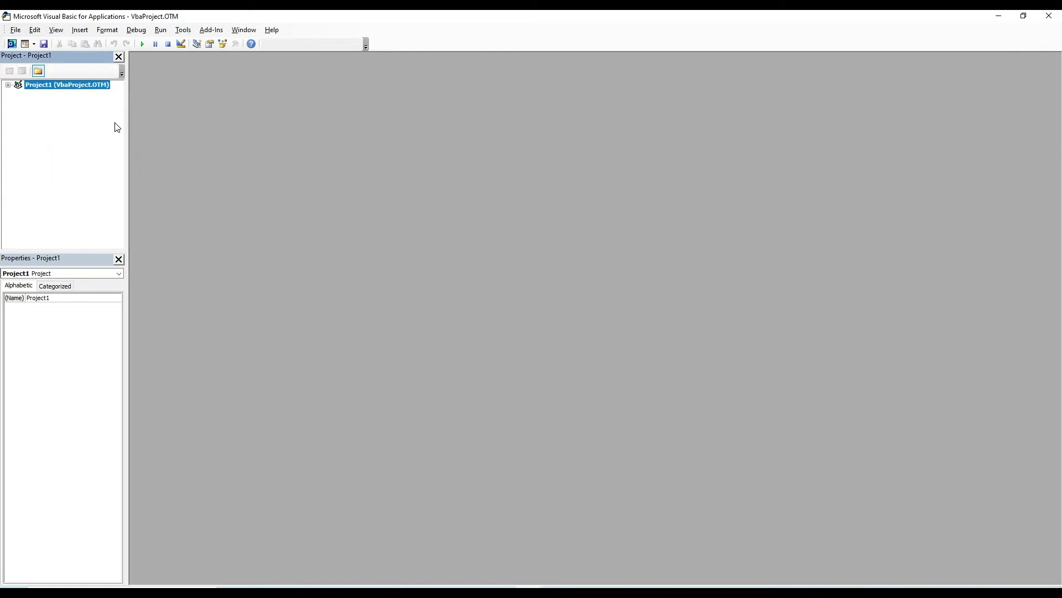
pyautogui.rightClick(59, 89)
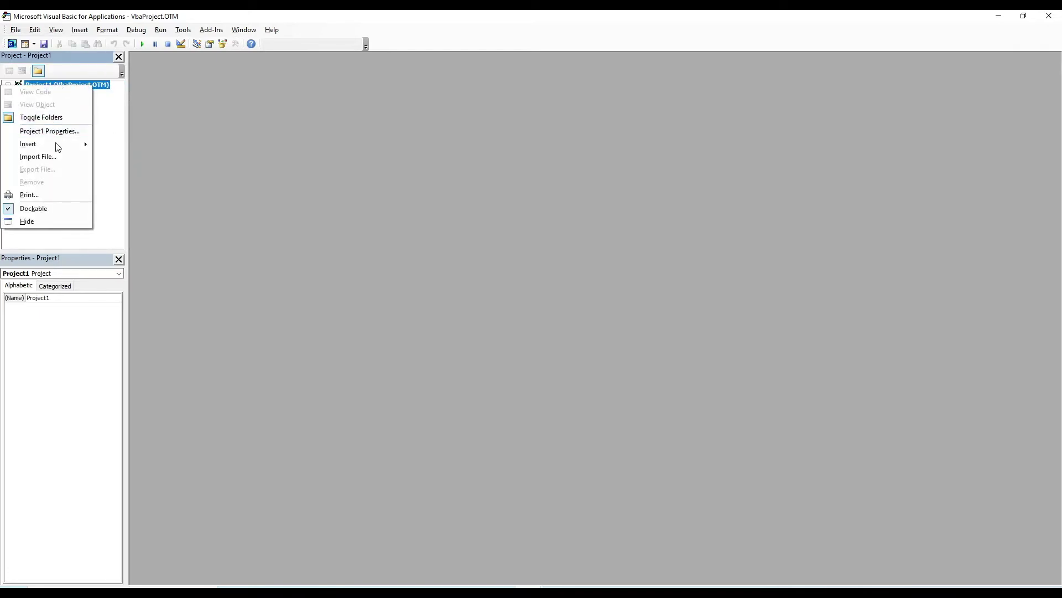
# Insert Module1 and write Sub HappyBirthday() with Shell "python c:\users\admin\desktop\happy_birthday.py".
pyautogui.moveTo(57, 144)
pyautogui.click(128, 161)
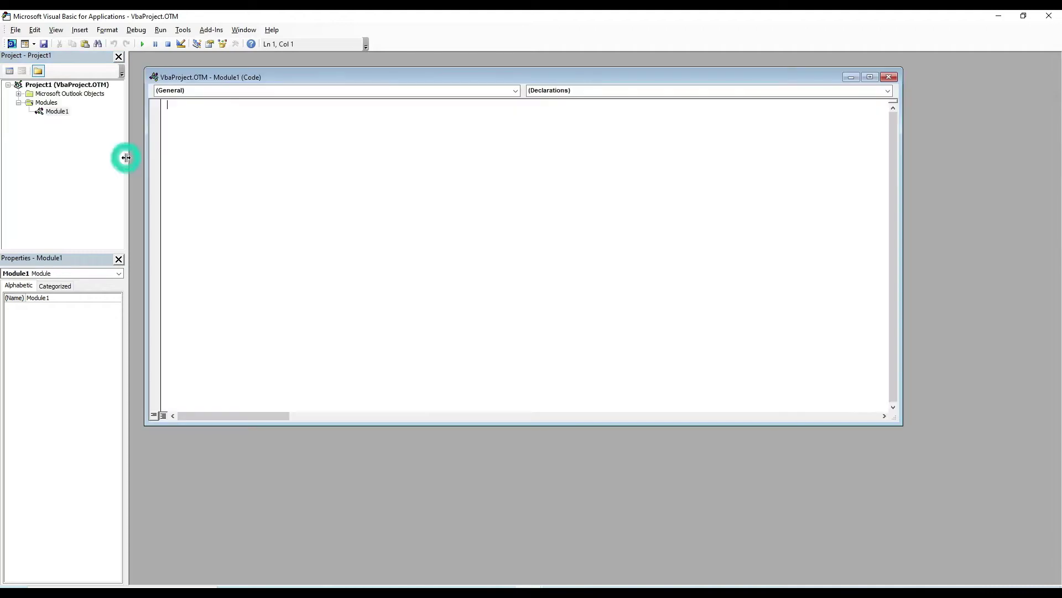
pyautogui.click(870, 77)
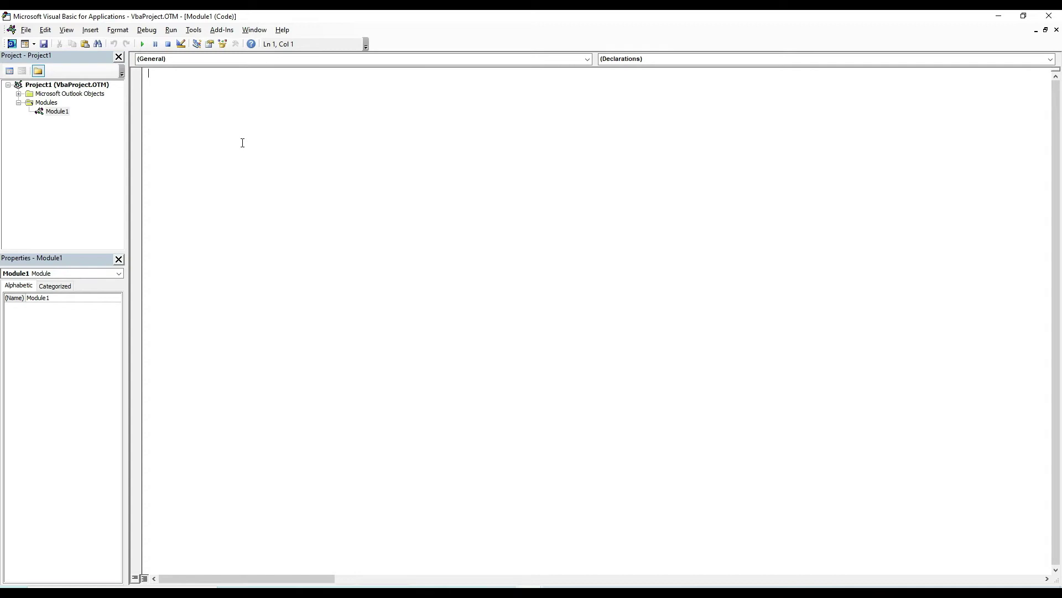
pyautogui.write('Sub HappyBirthday()')
pyautogui.press('Return')
pyautogui.press('Return')
pyautogui.press('Return')
pyautogui.press('Up')
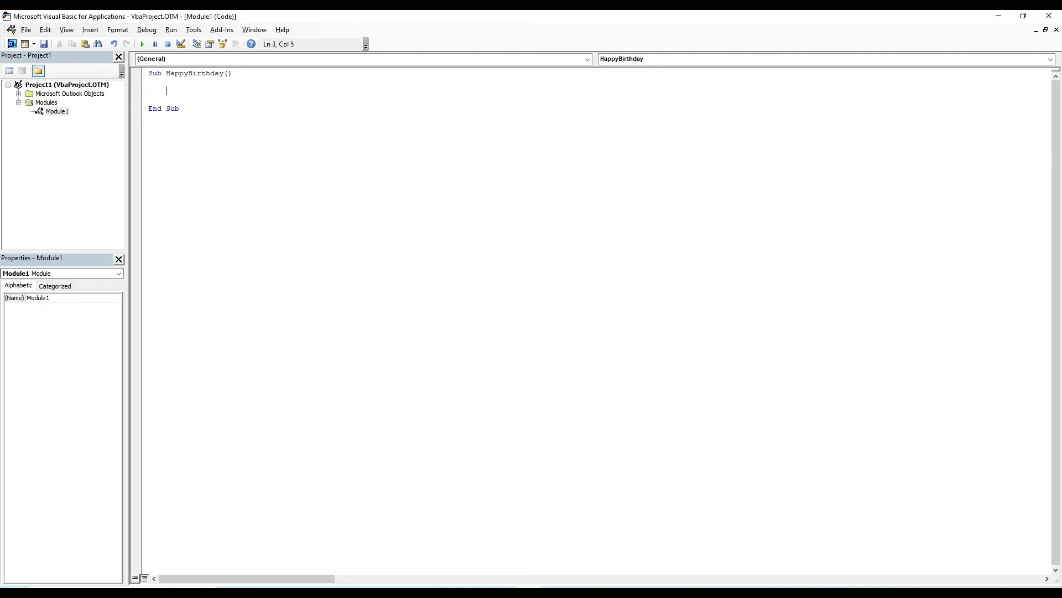
pyautogui.write('Shell "')
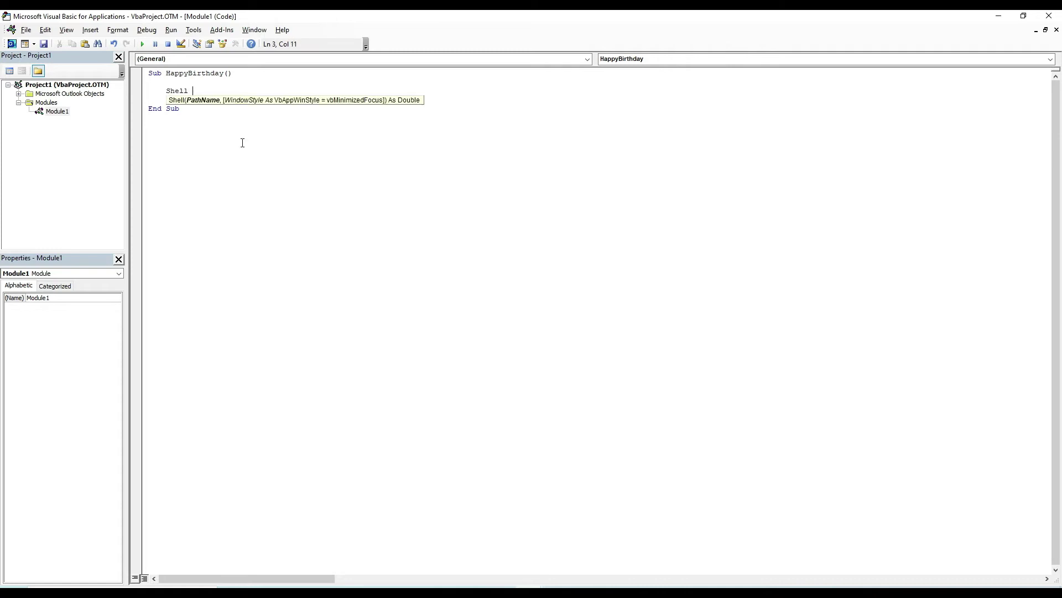
pyautogui.write('python c:\\users\\admin\\desktop\\happy_birthday.py"')
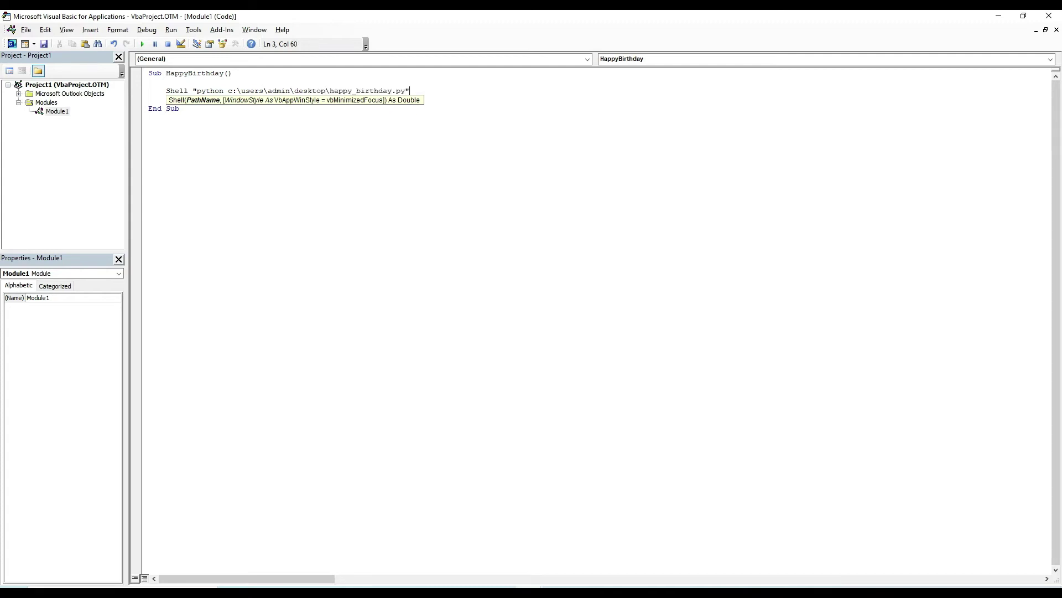
pyautogui.press('Down')
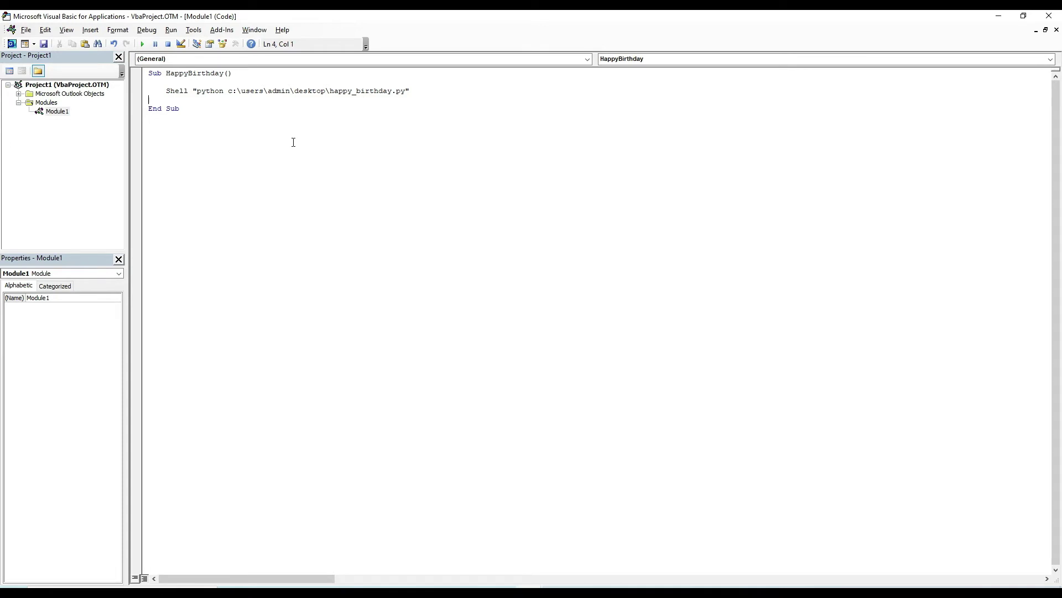
# Prefix the Shell command with c:\users\admin\miniconda3\scripts\activate.bat & and conda activate outlook &.
pyautogui.click(199, 91)
pyautogui.moveTo(198, 90); pyautogui.dragTo(372, 97)
pyautogui.click(415, 93)
pyautogui.click(198, 91)
pyautogui.write('c:\\usersa')
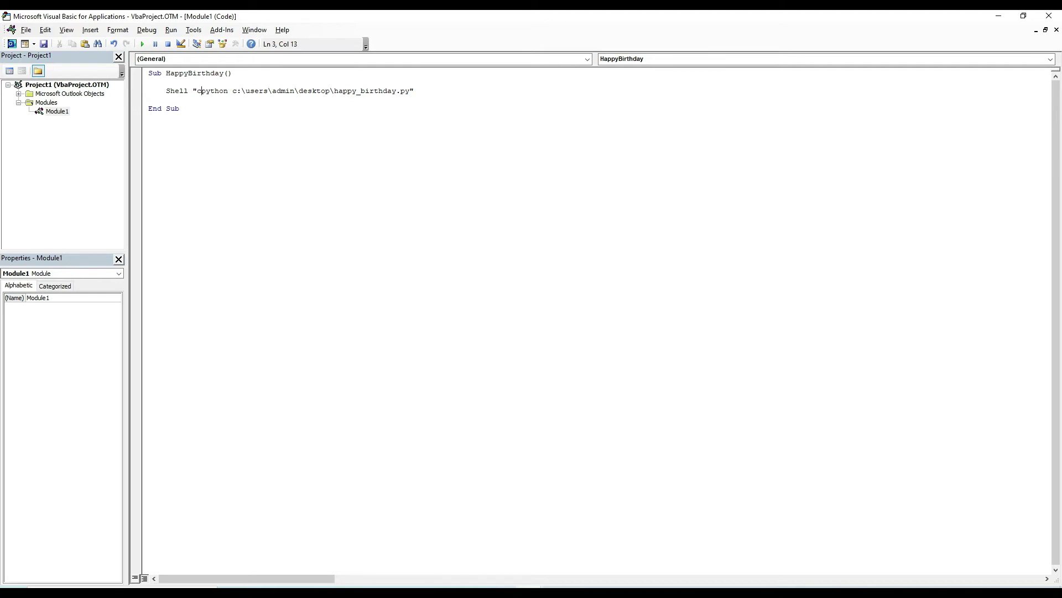
pyautogui.press('BackSpace')
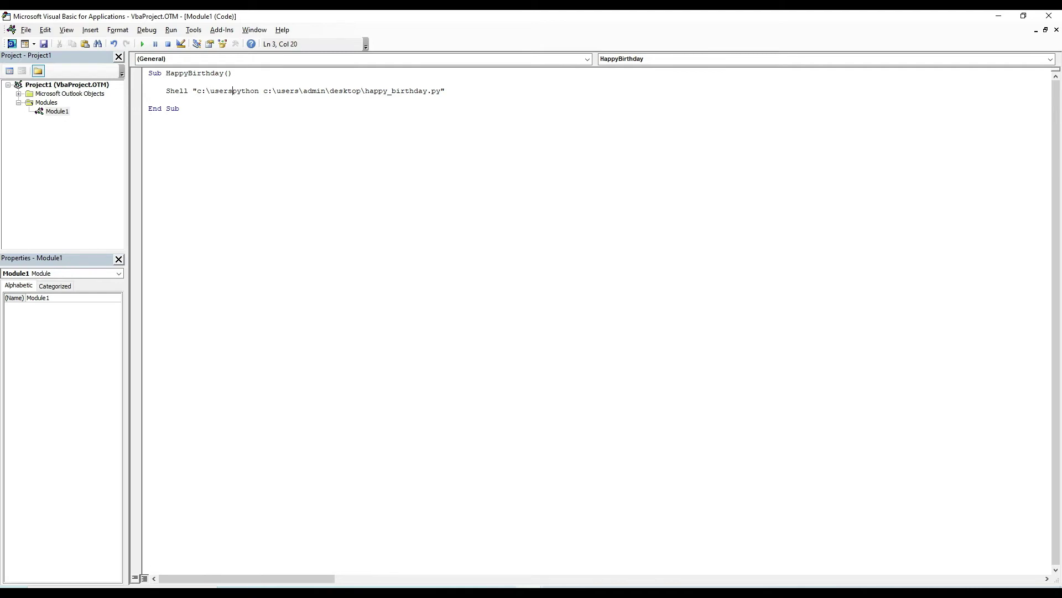
pyautogui.write('\\admin\\mini')
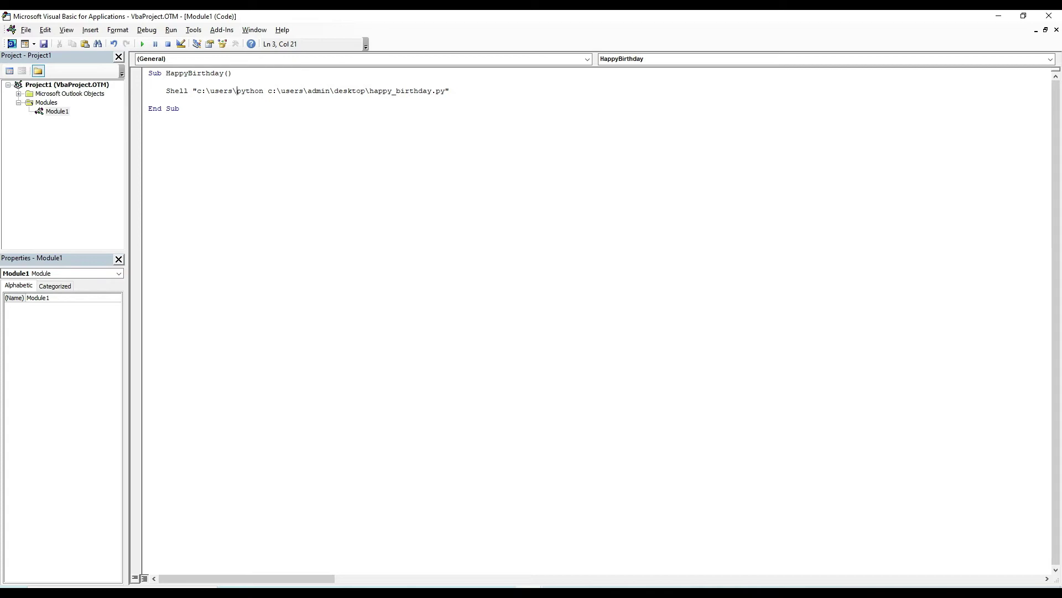
pyautogui.write('conda')
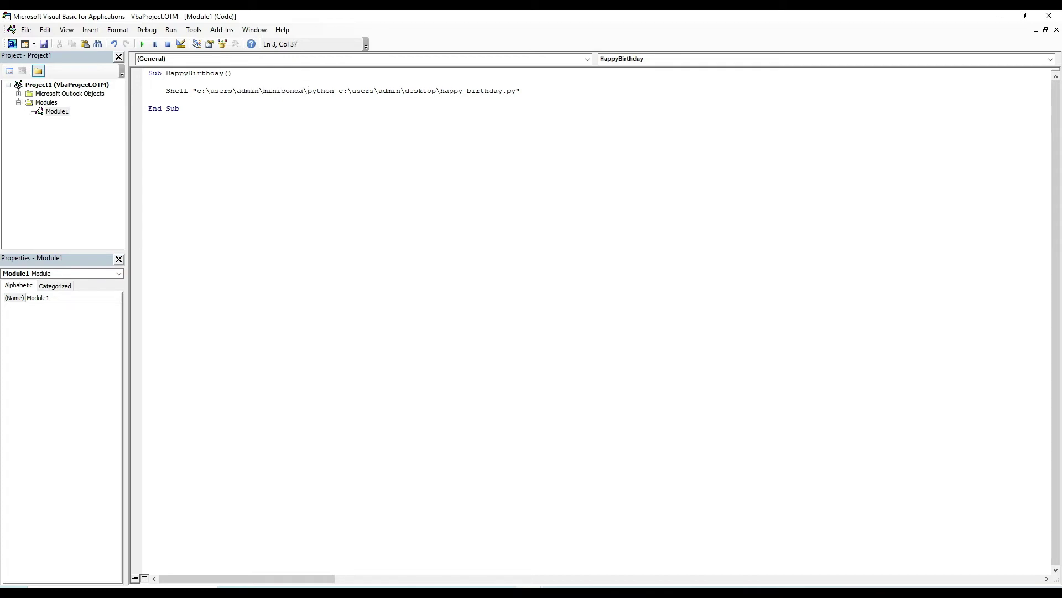
pyautogui.write('3\\scripts')
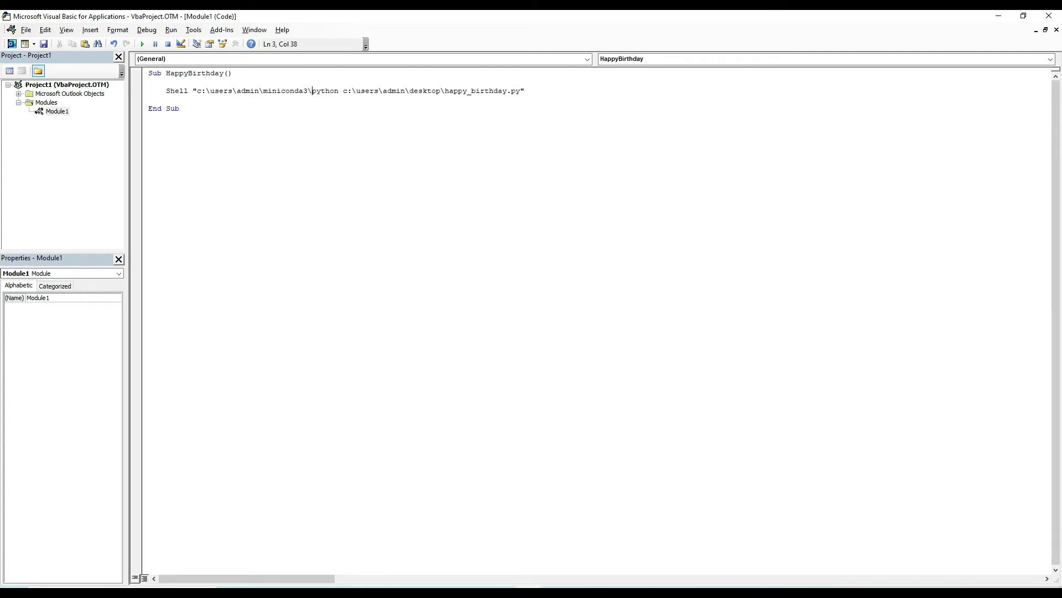
pyautogui.write('\\activate')
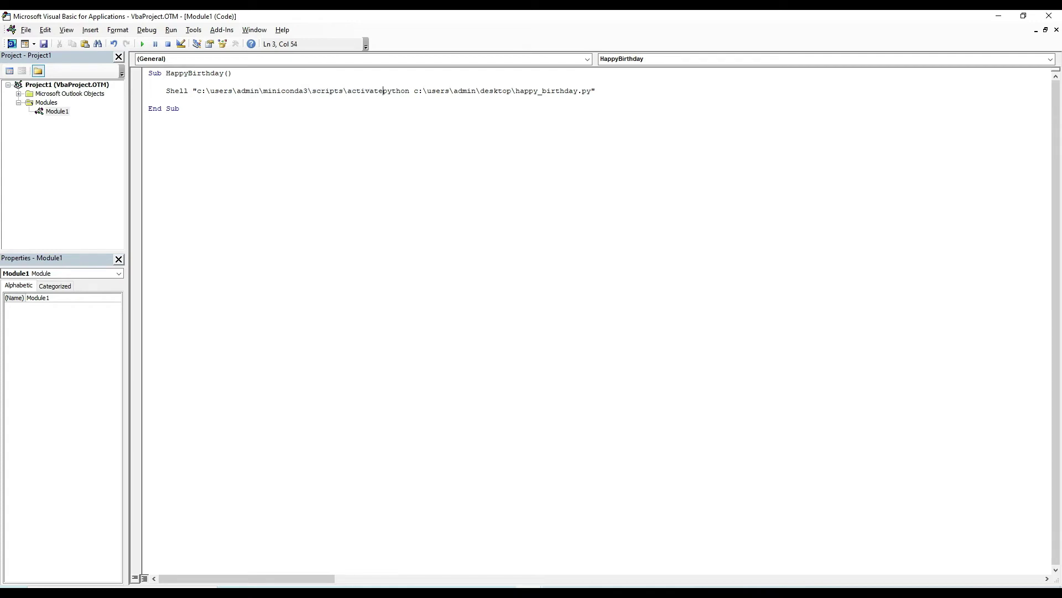
pyautogui.write('.bat')
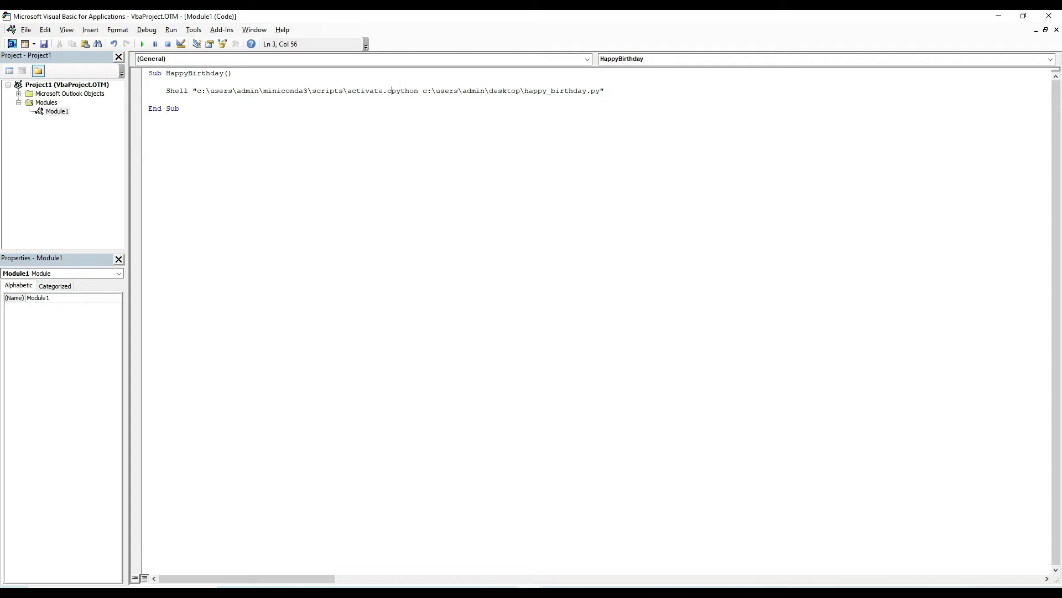
pyautogui.write(' &')
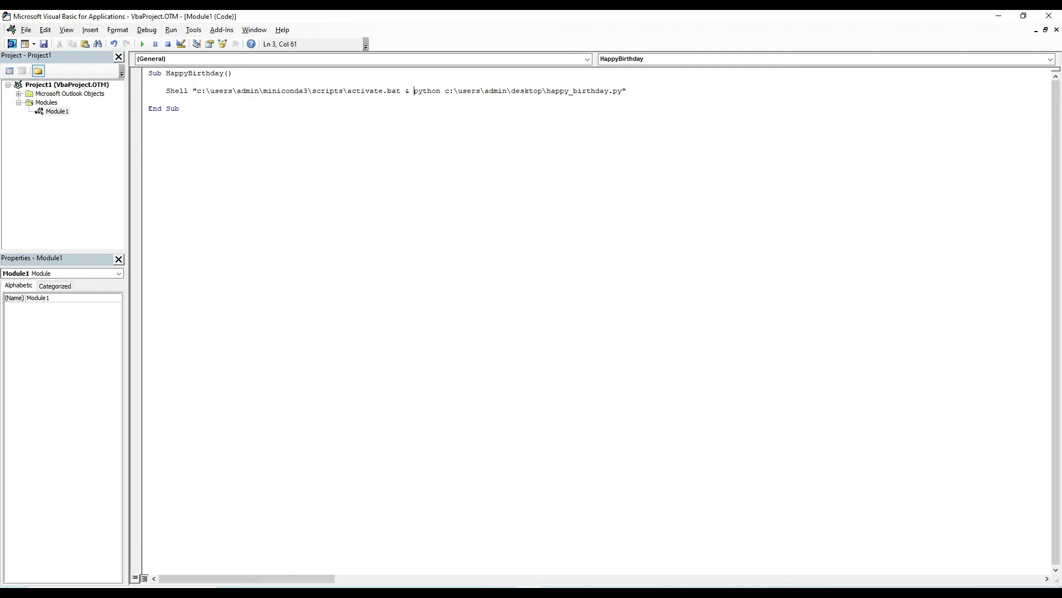
pyautogui.click(627, 91)
pyautogui.click(570, 91)
pyautogui.write('con')
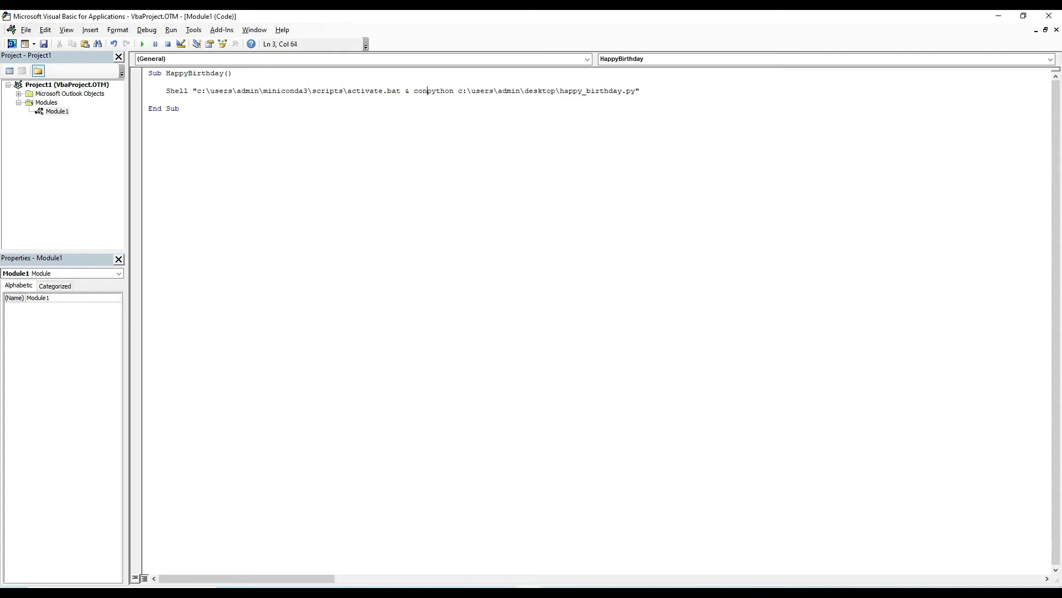
pyautogui.write('da activate outlook')
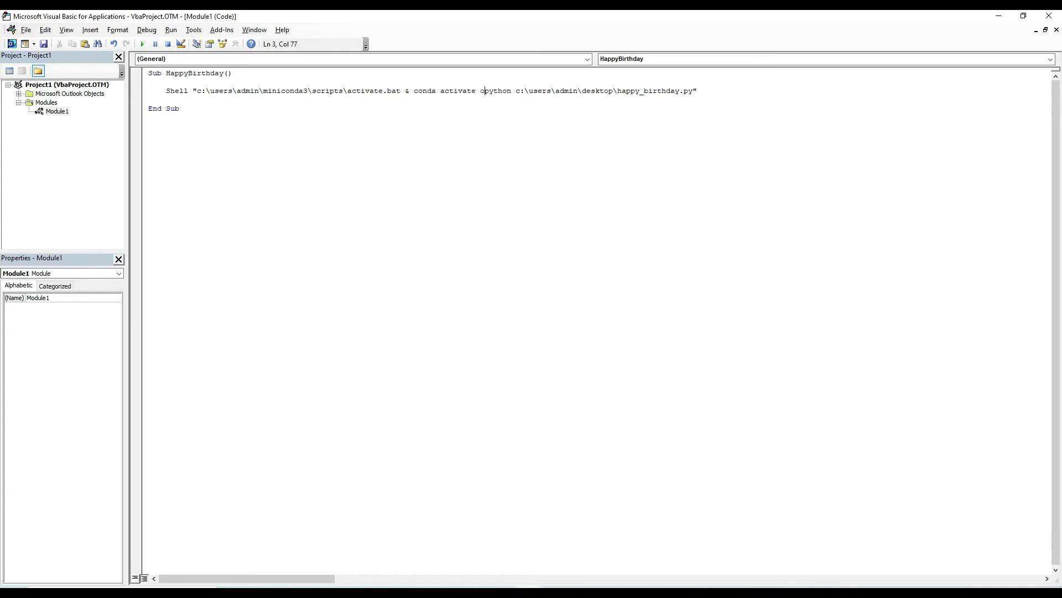
pyautogui.write(' &')
pyautogui.click(738, 91)
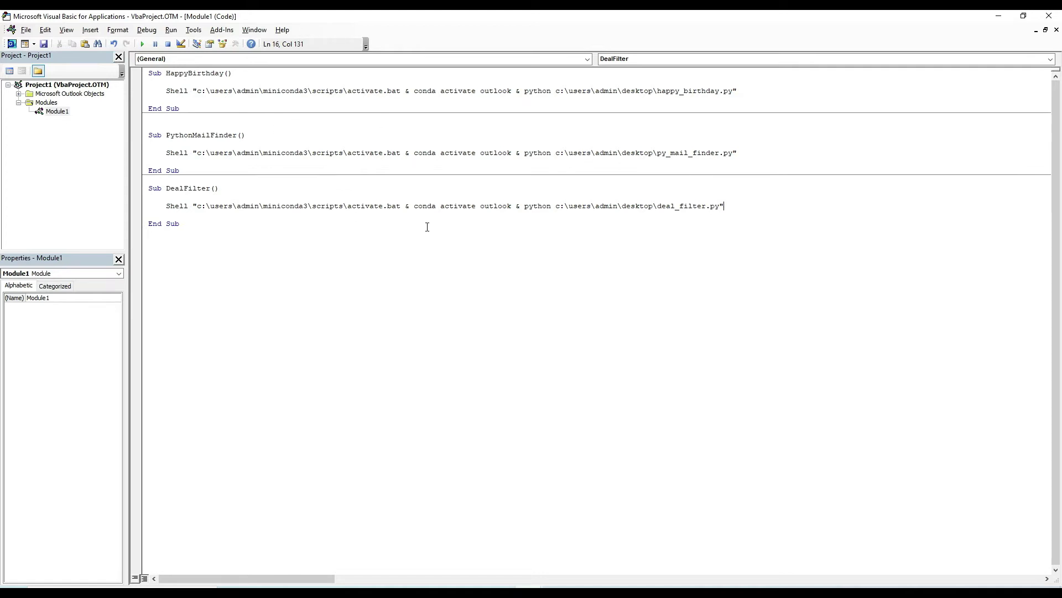
# Run HappyBirthday with F5 and discard the resulting birthday draft without saving.
pyautogui.click(182, 95)
pyautogui.click(247, 91)
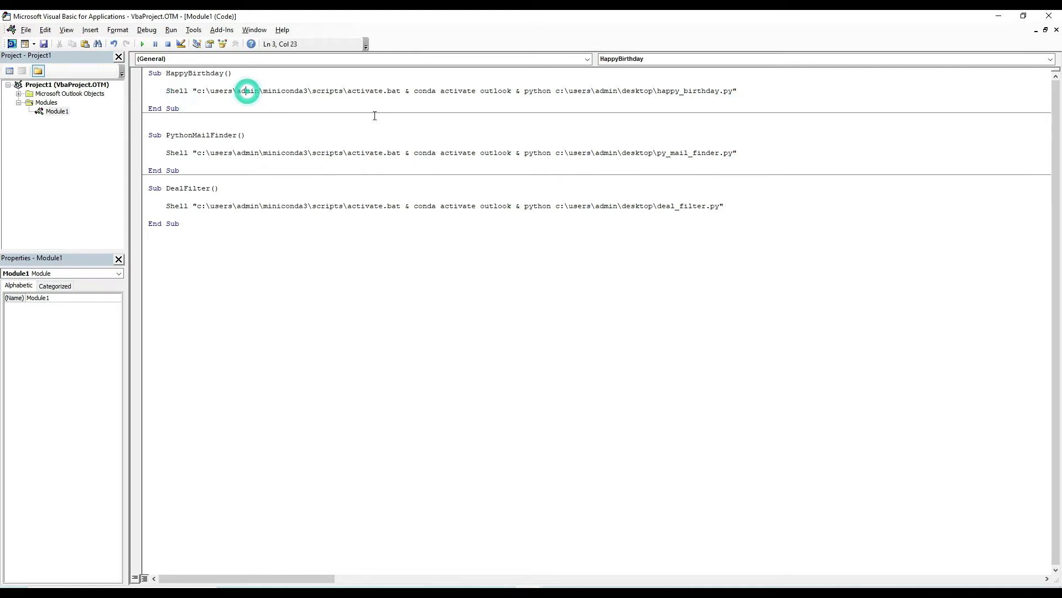
pyautogui.press('F5')
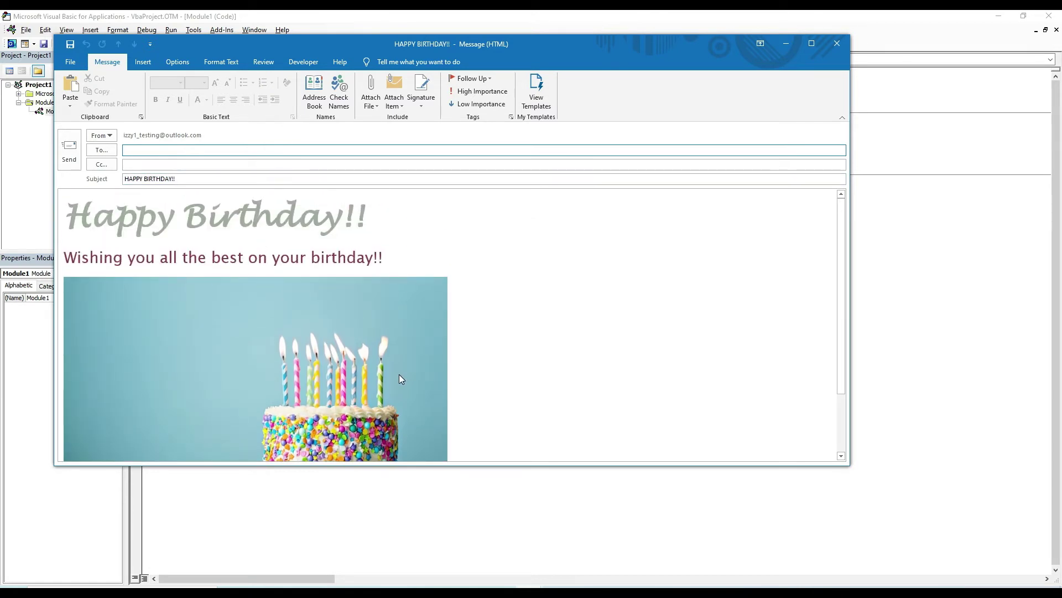
pyautogui.click(836, 49)
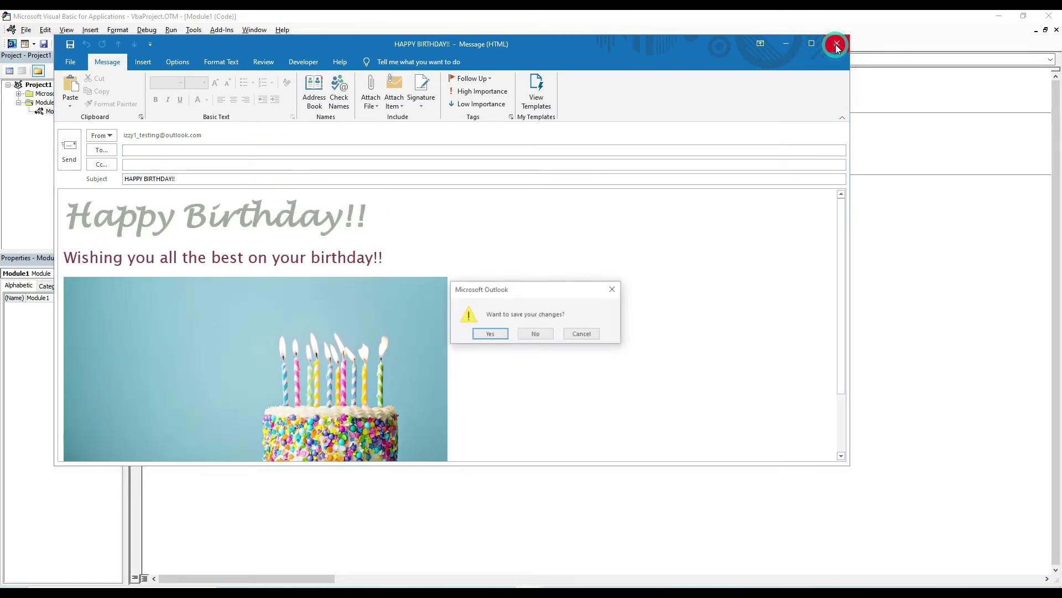
pyautogui.click(538, 332)
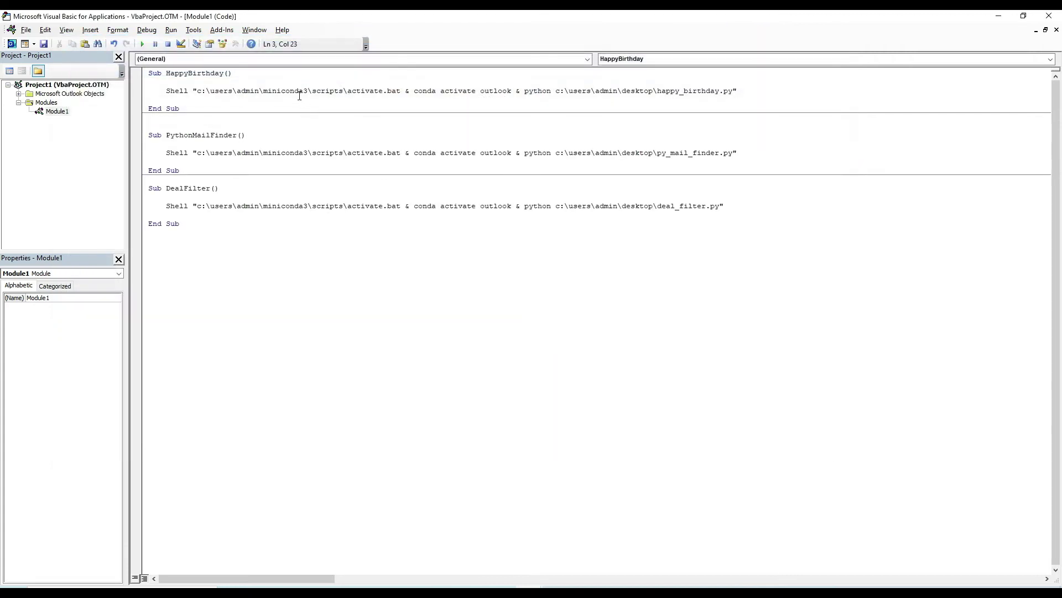
# Select the rest of the HappyBirthday Shell line and save the VBA project.
pyautogui.click(299, 92)
pyautogui.hotkey('shift', 'End')
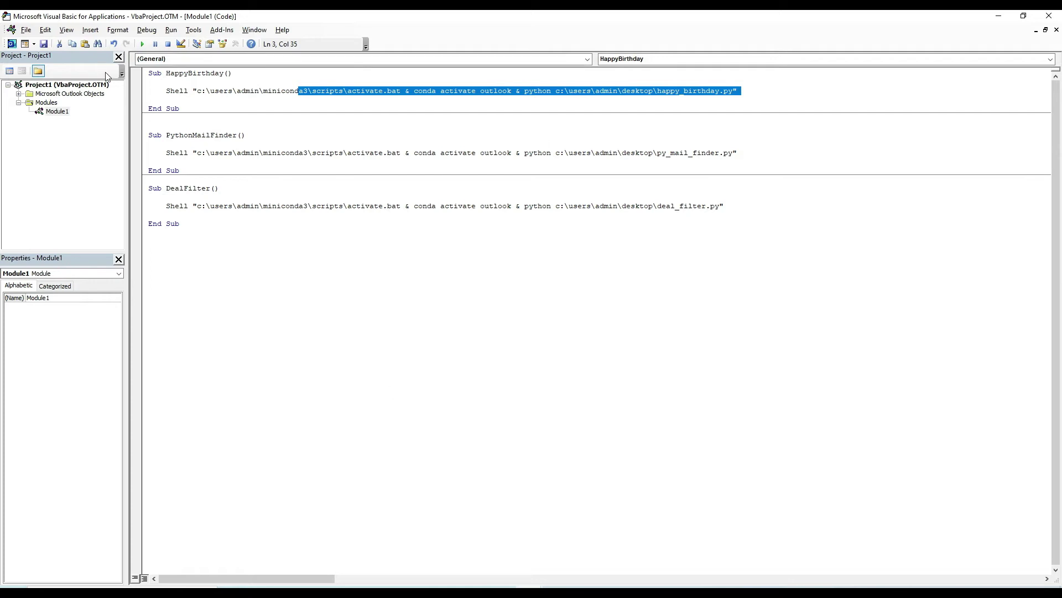
pyautogui.click(44, 44)
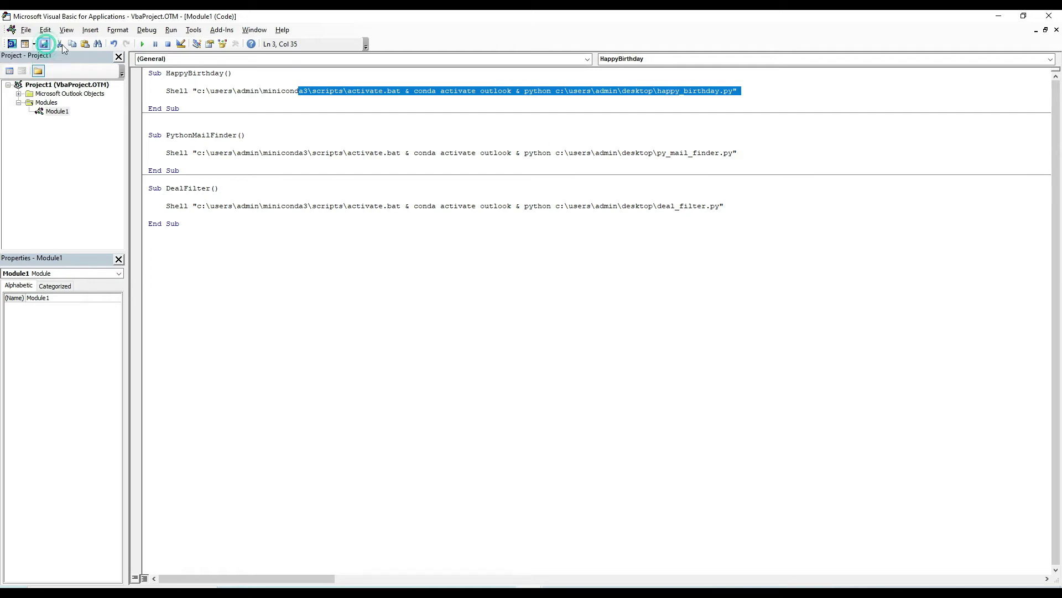
# Close the VBA editor, add a new custom ribbon tab, and type Python as its name.
pyautogui.click(1049, 17)
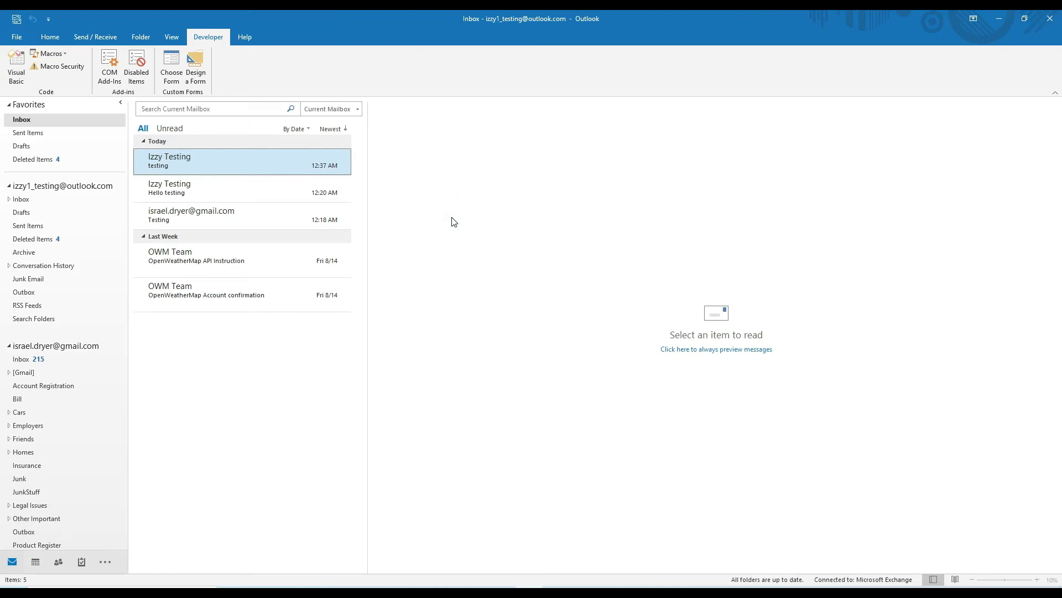
pyautogui.rightClick(271, 73)
pyautogui.click(315, 82)
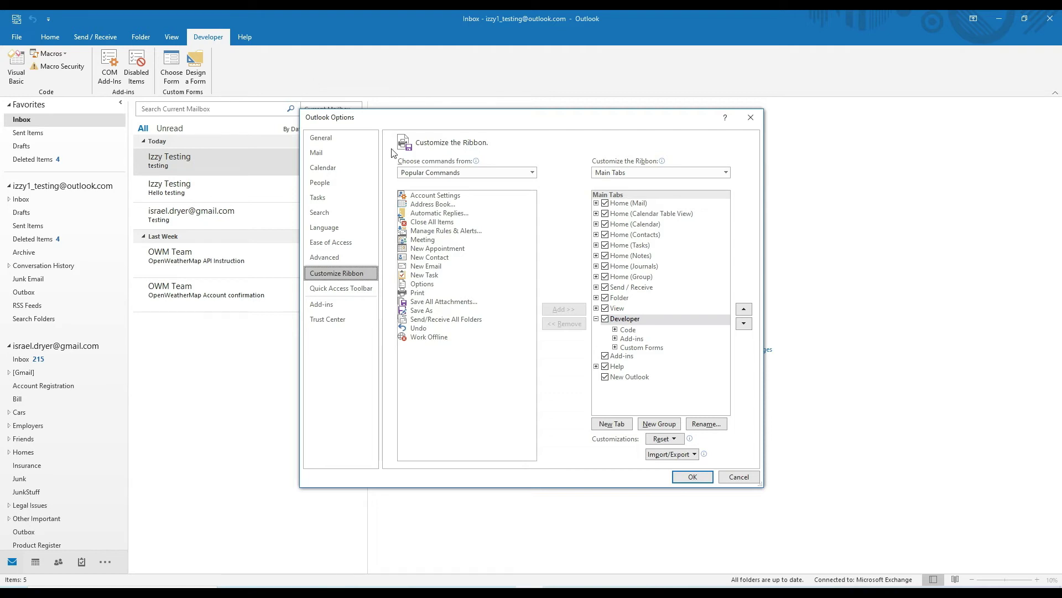
pyautogui.click(614, 424)
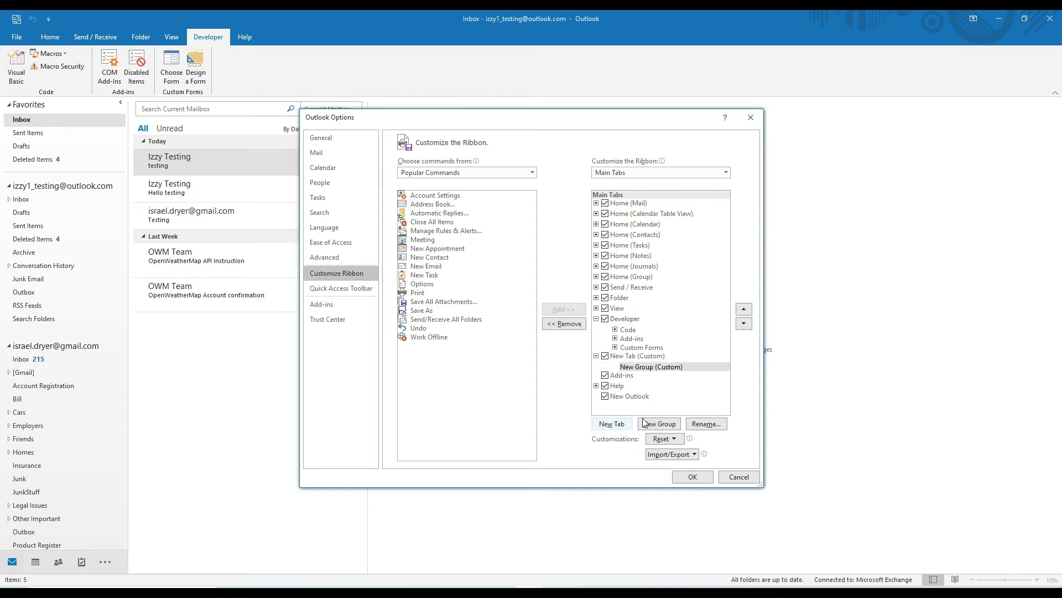
pyautogui.click(658, 357)
pyautogui.click(707, 424)
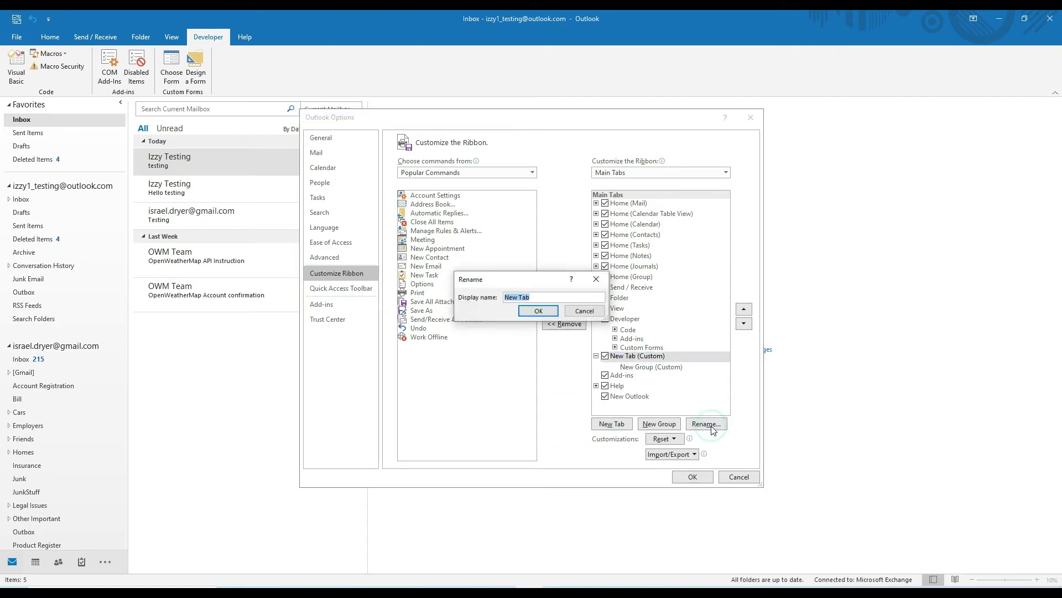
pyautogui.write('Py')
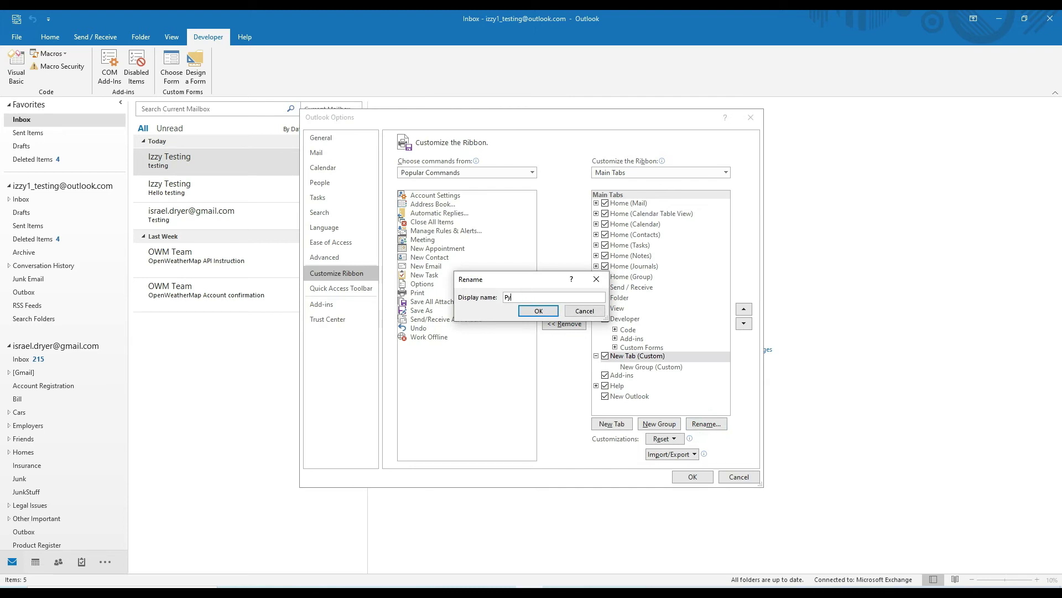
pyautogui.write('thon')
# Confirm the Python tab name and rename its default group to Templates.
pyautogui.click(547, 313)
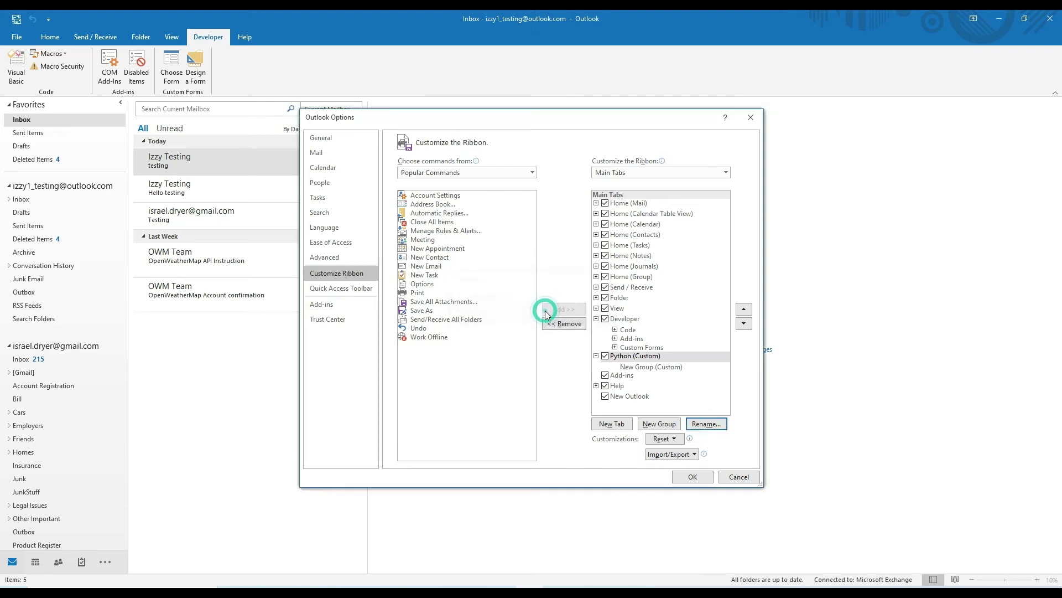
pyautogui.click(631, 366)
pyautogui.click(659, 369)
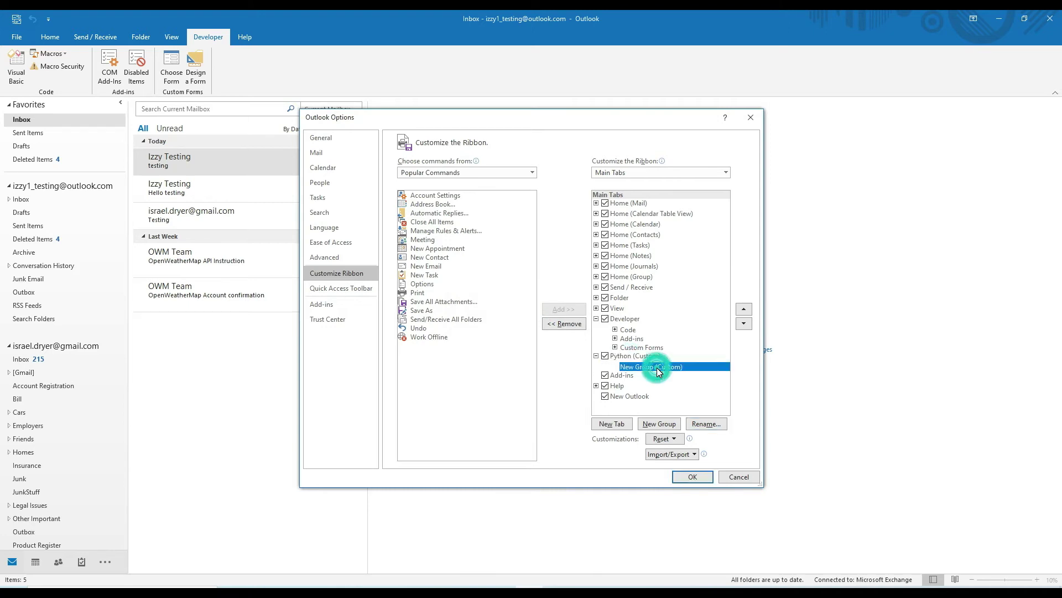
pyautogui.click(706, 424)
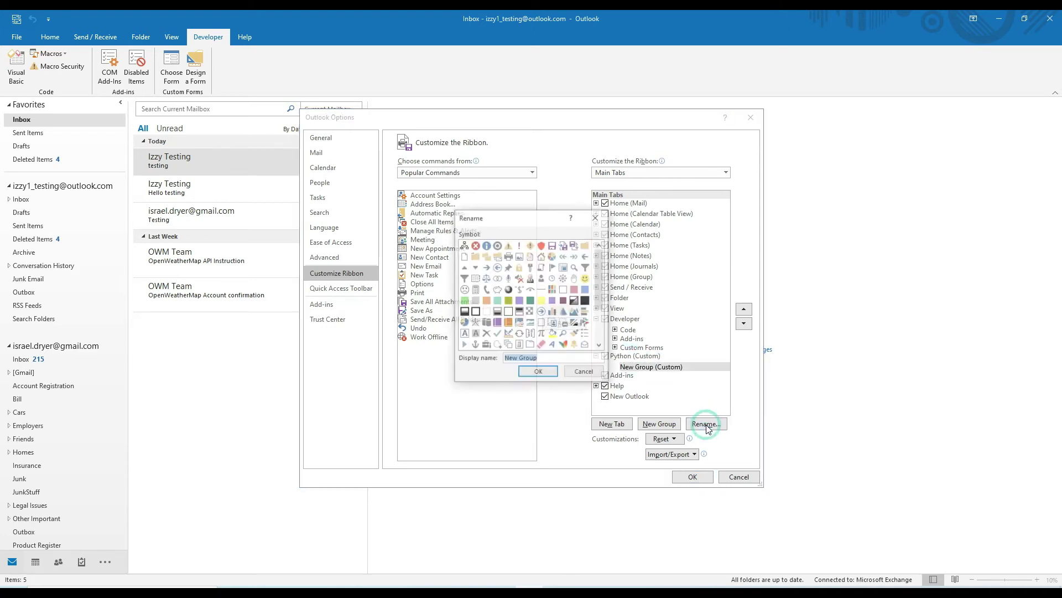
pyautogui.write('Templates')
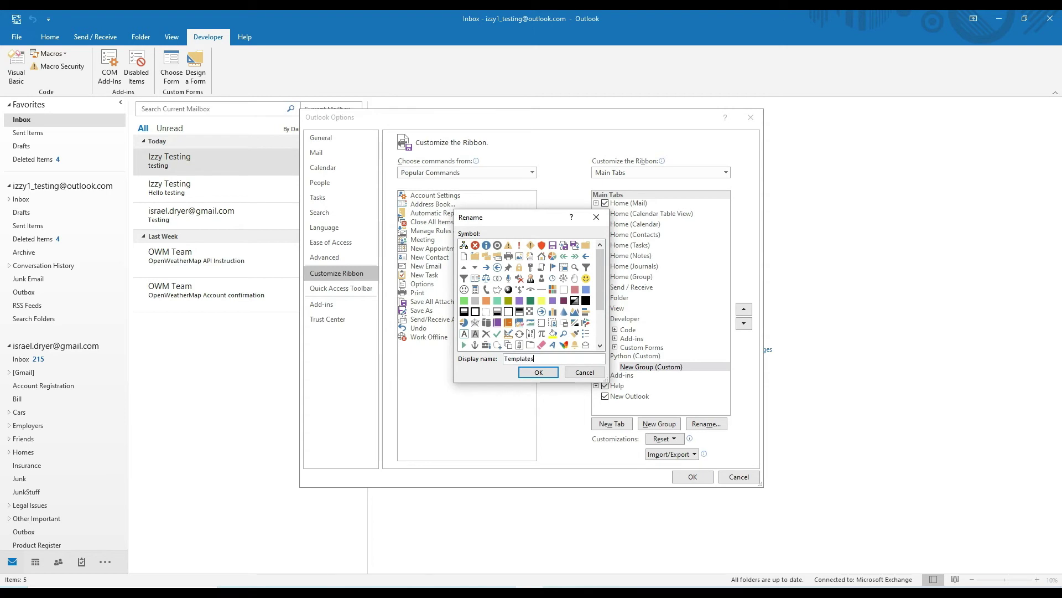
pyautogui.click(537, 372)
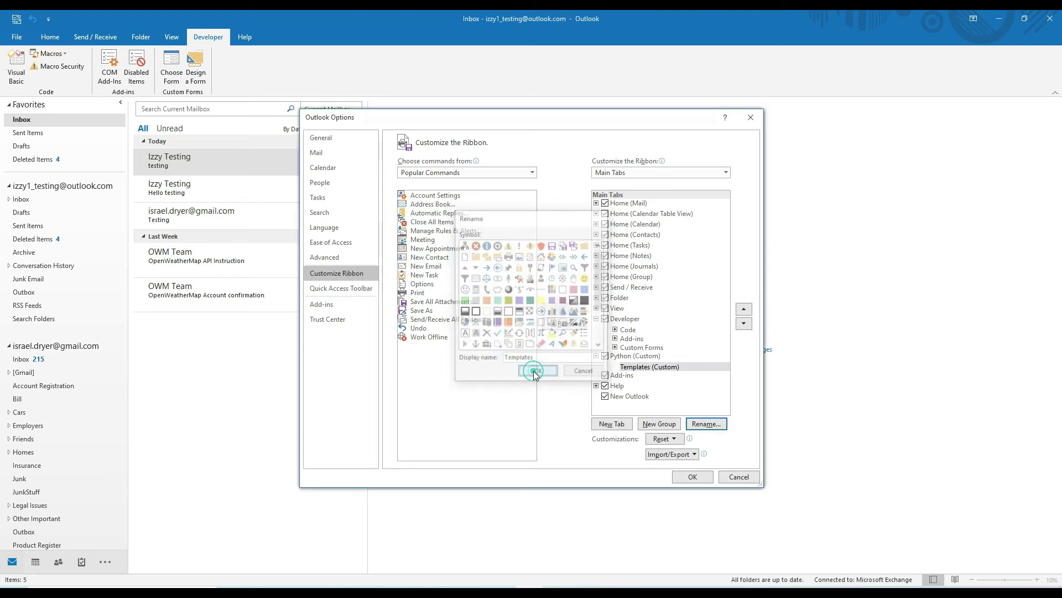
# Add a second group to the Python tab named Email Management.
pyautogui.click(663, 426)
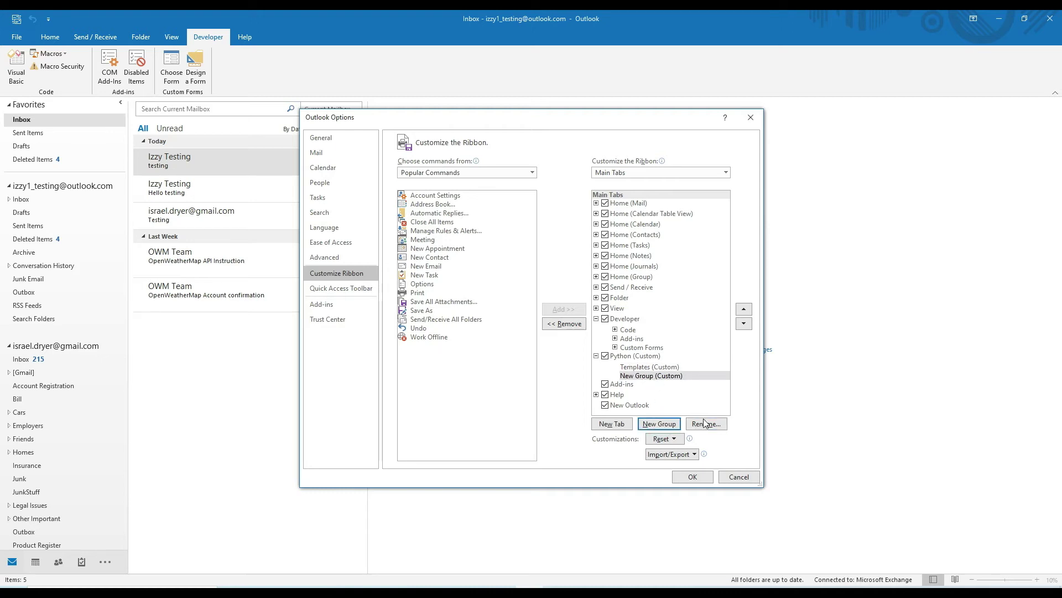
pyautogui.click(704, 423)
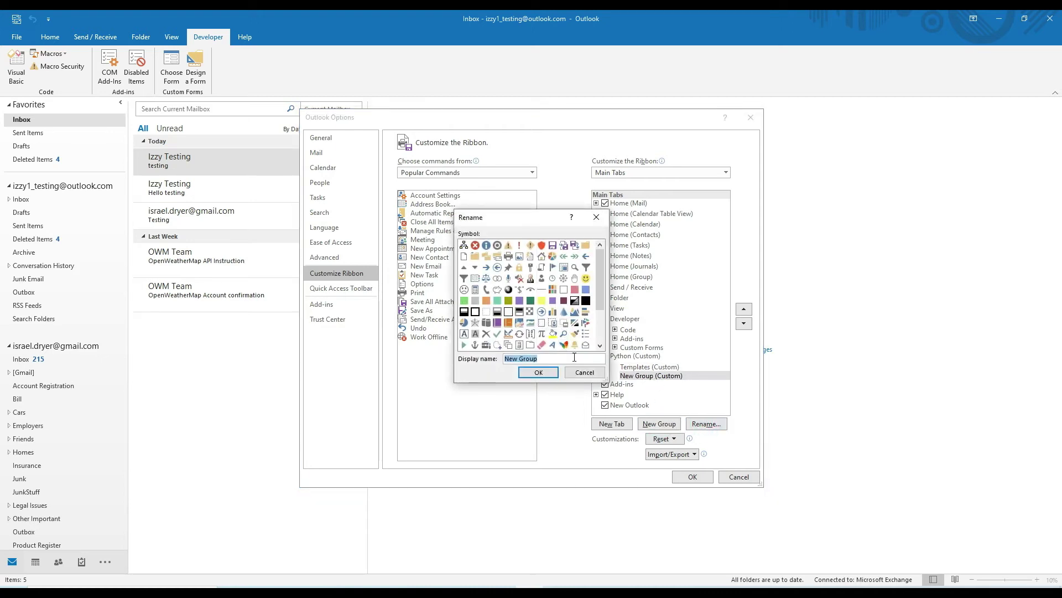
pyautogui.write('Email Management')
pyautogui.click(539, 372)
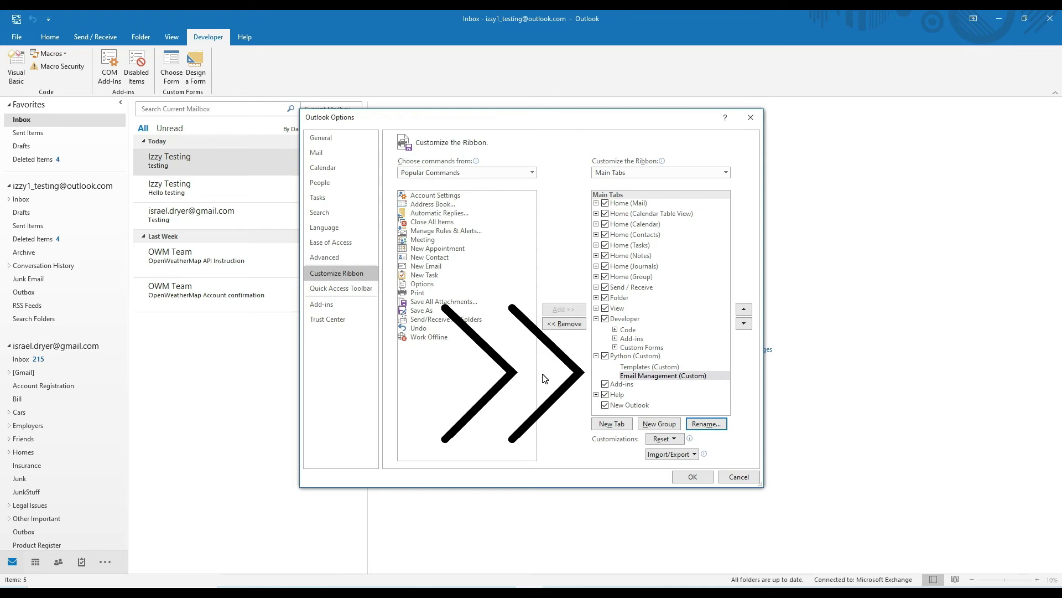
# Add Project1.HappyBirthday from the Macros command list into the Templates group.
pyautogui.click(654, 367)
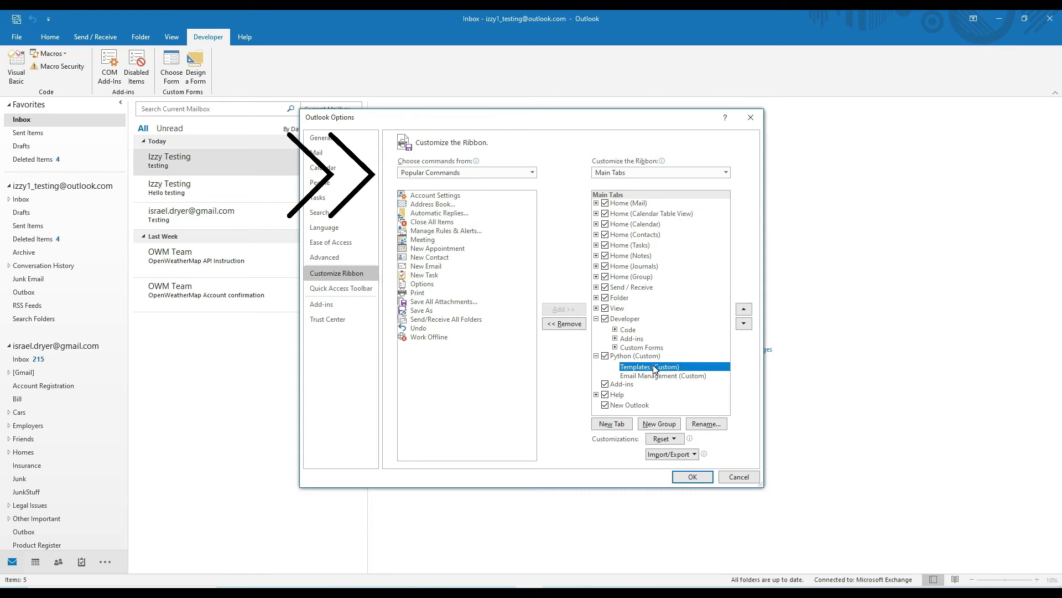
pyautogui.click(463, 172)
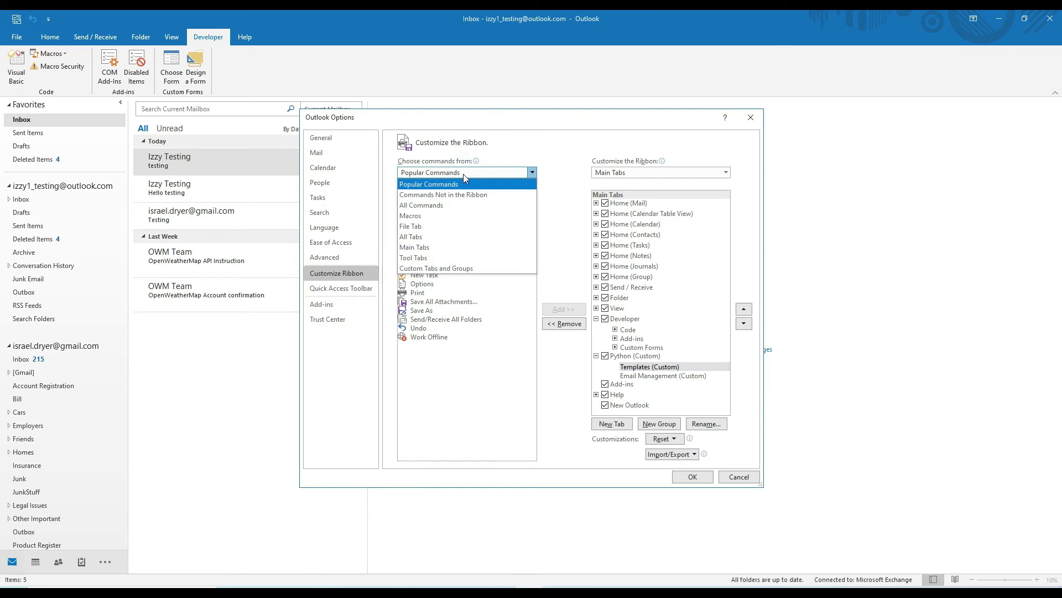
pyautogui.click(465, 215)
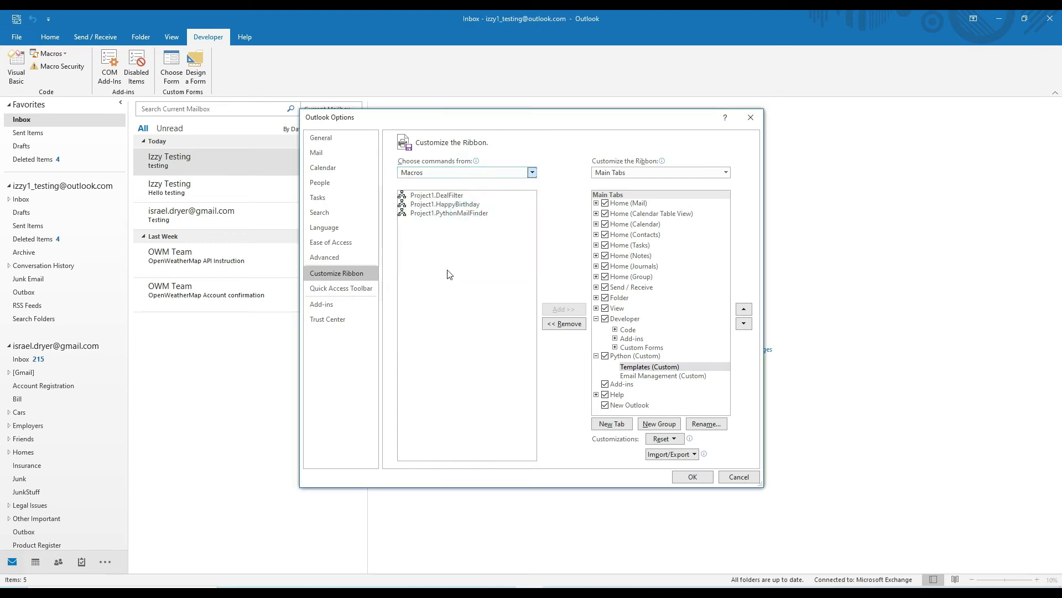
pyautogui.click(463, 204)
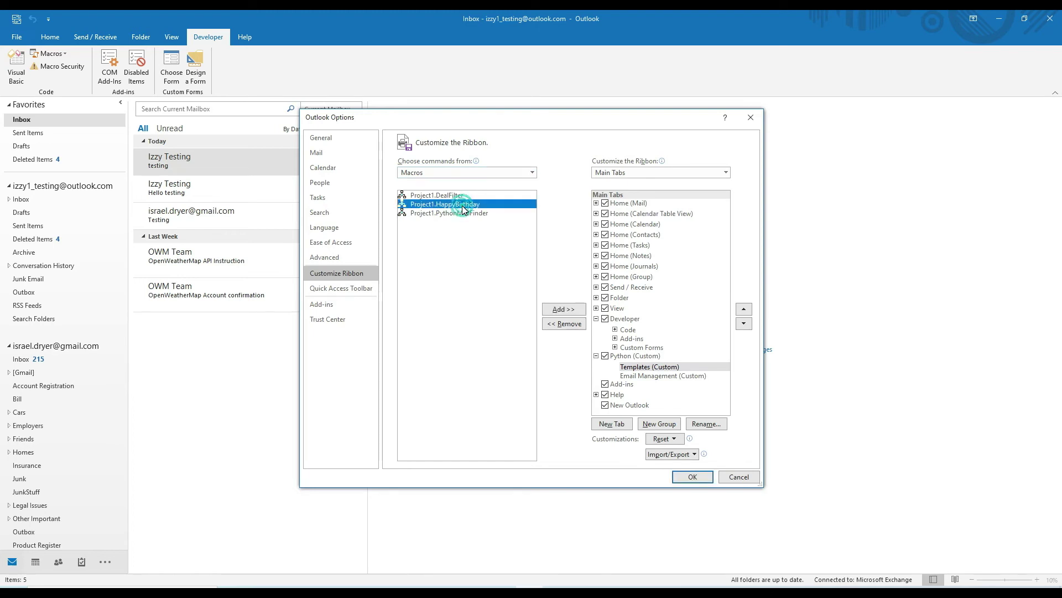
pyautogui.click(563, 309)
pyautogui.click(677, 376)
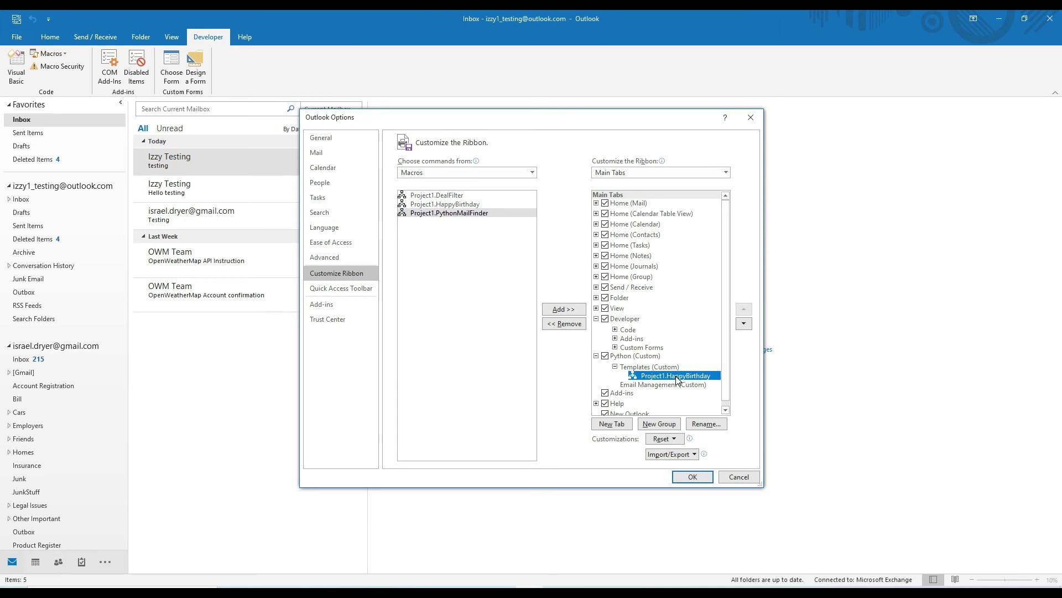
# Rename the HappyBirthday button to Happy Birthday and give it an icon.
pyautogui.click(707, 424)
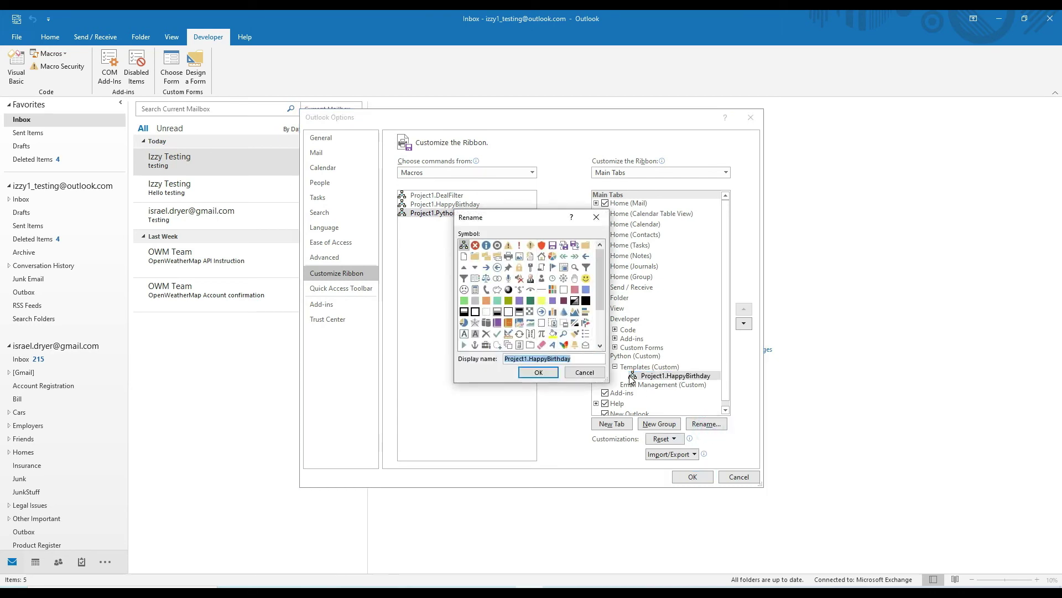
pyautogui.write('Hap')
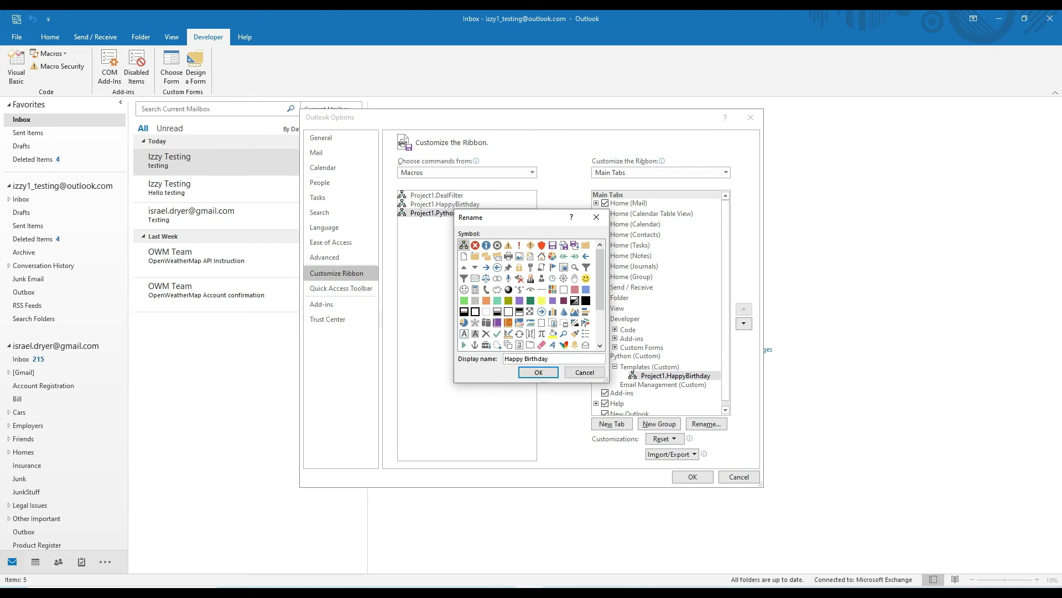
pyautogui.click(552, 289)
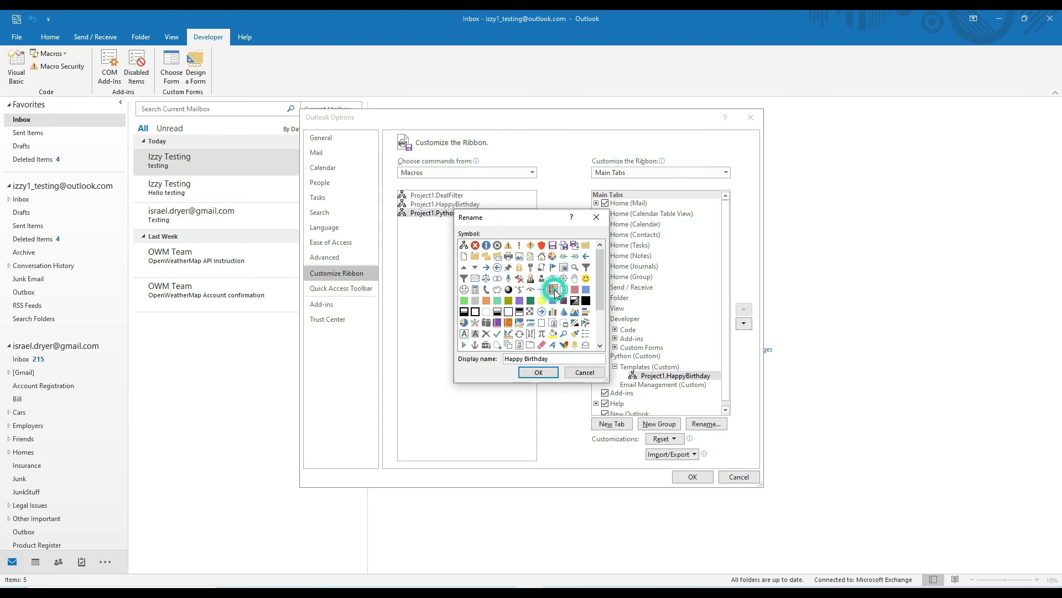
pyautogui.click(538, 372)
# Add the DealFilter and PythonMailFinder macros to the Email Management group.
pyautogui.click(702, 384)
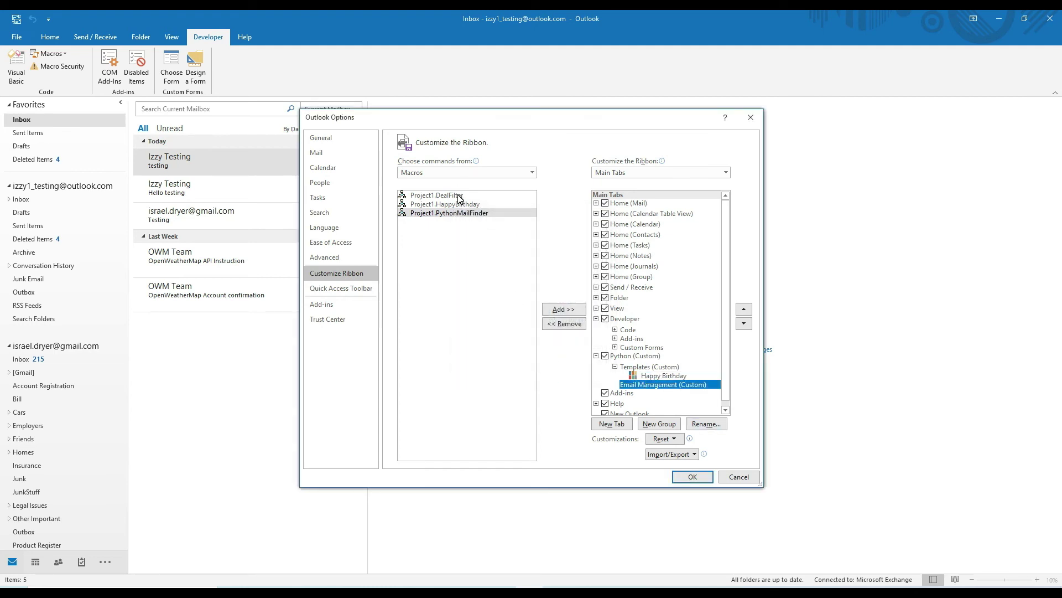
pyautogui.click(437, 195)
pyautogui.click(563, 308)
pyautogui.click(450, 212)
pyautogui.click(563, 308)
# Rename the DealFilter button to 'Deal Finder' with a funnel icon.
pyautogui.click(668, 392)
pyautogui.click(706, 423)
pyautogui.write('Deal Finder')
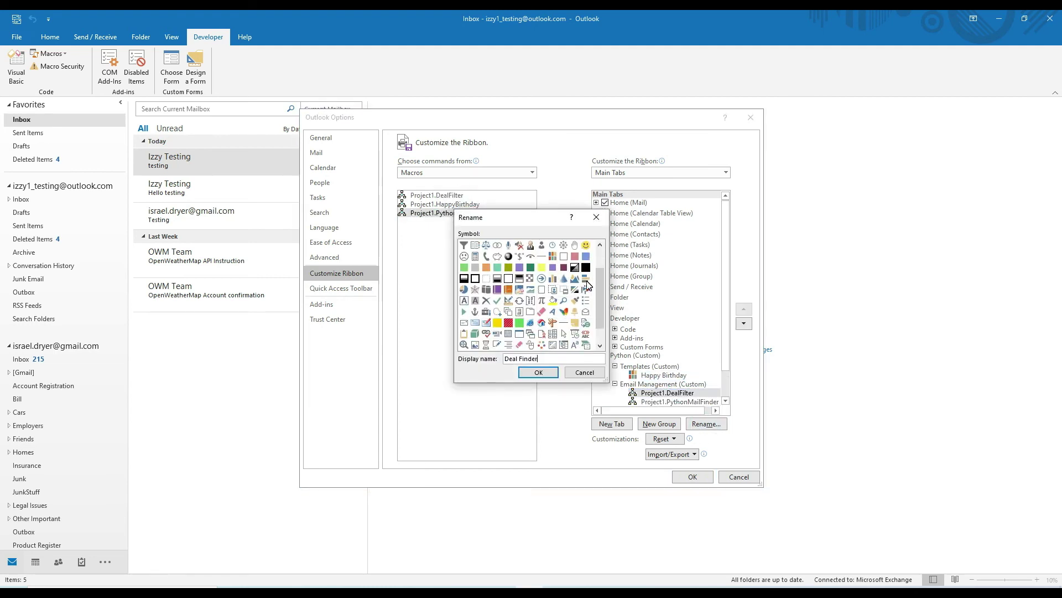
pyautogui.click(586, 267)
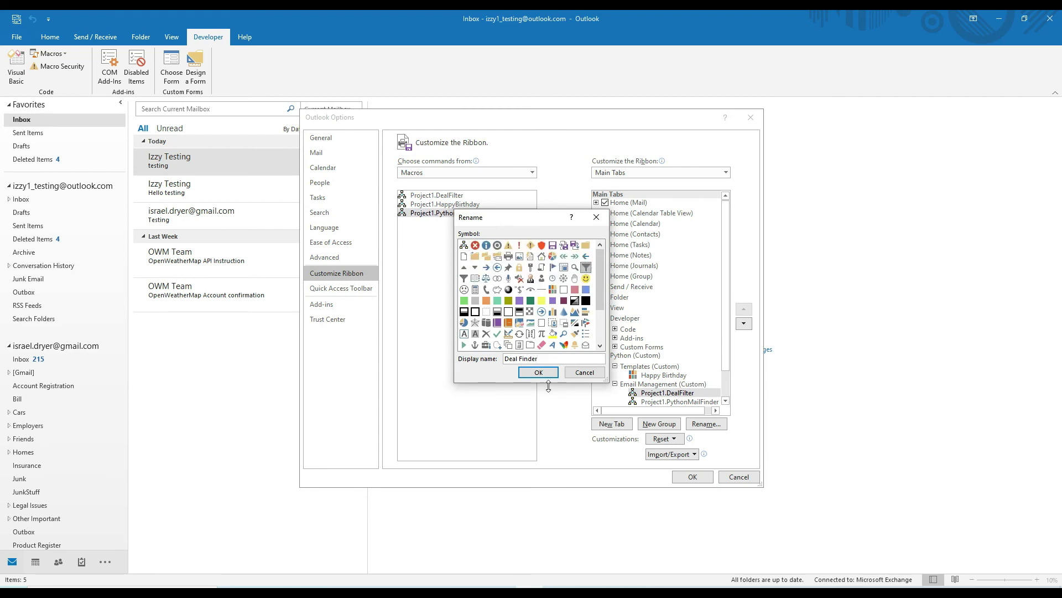
pyautogui.click(538, 372)
# Rename the PythonMailFinder button to 'Py Mail Finder' with a magnifier icon.
pyautogui.click(680, 401)
pyautogui.click(706, 424)
pyautogui.write('Py Mail Finder')
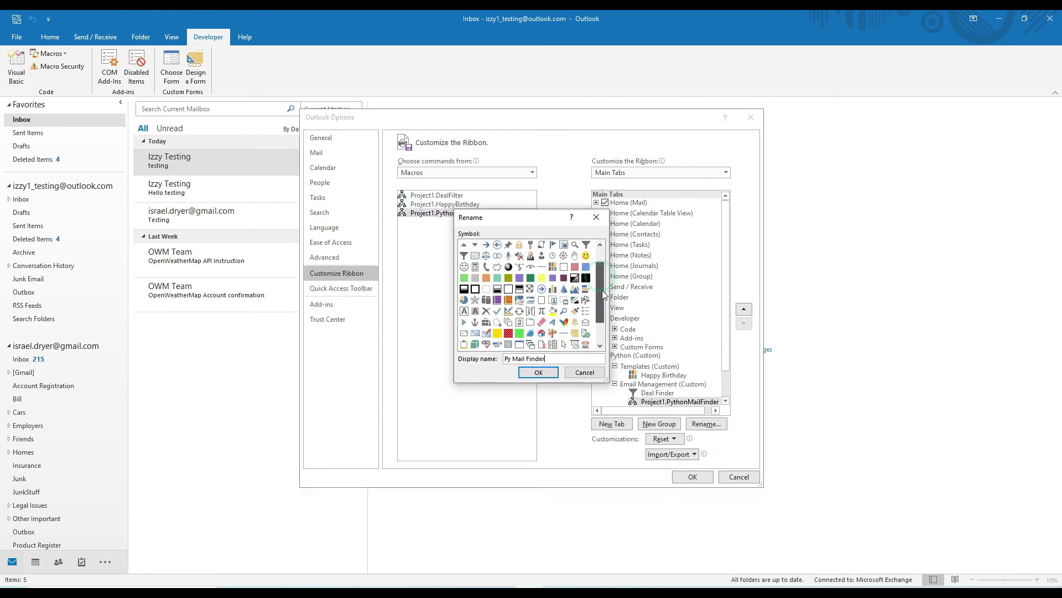
pyautogui.click(575, 267)
pyautogui.click(539, 372)
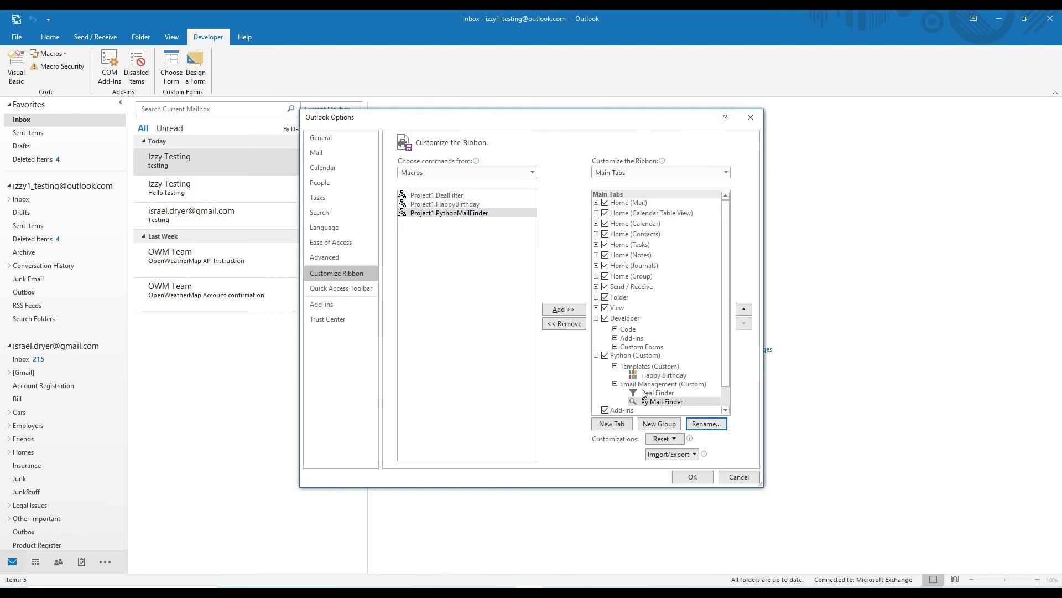
# Save the ribbon changes and create the Happy Birthday email from the Python tab.
pyautogui.click(696, 481)
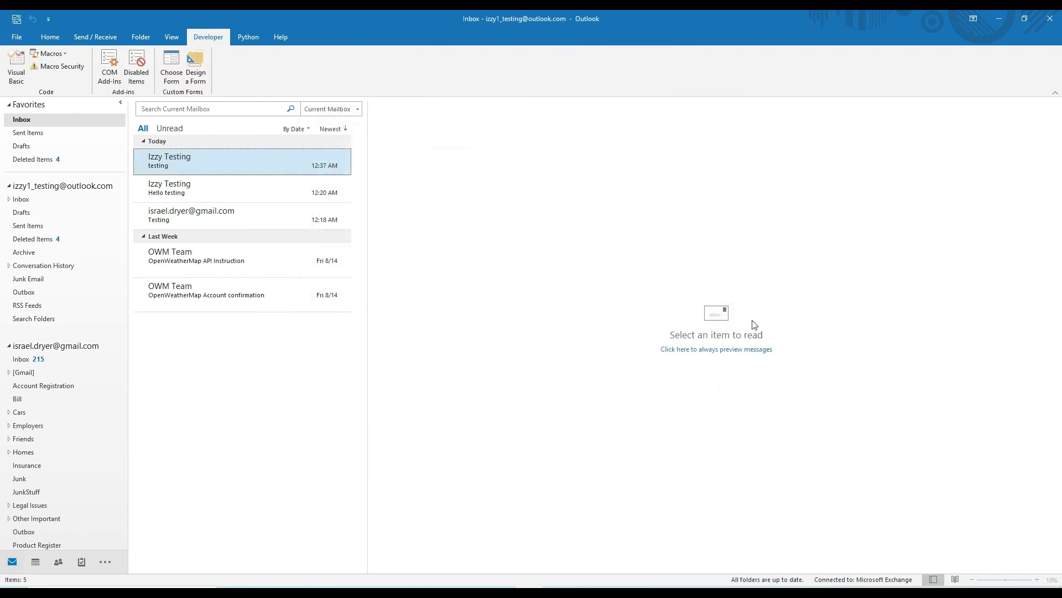
pyautogui.click(248, 37)
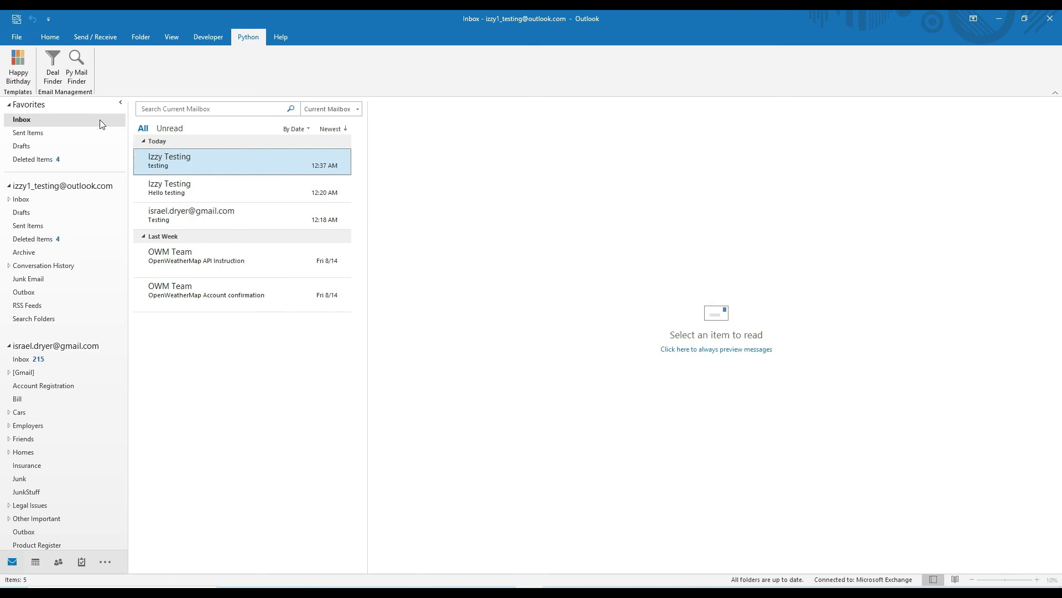
pyautogui.click(19, 66)
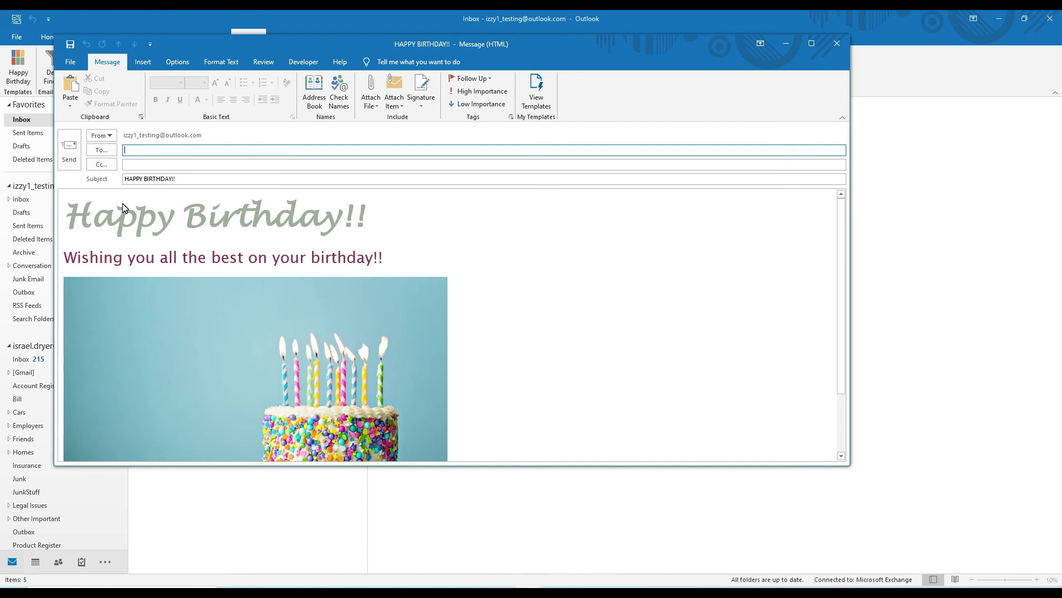
# Reposition the message window and enter the recipient's e-mail address in To.
pyautogui.scroll(-3, 173, 244)
pyautogui.scroll(3, 238, 295)
pyautogui.moveTo(699, 44); pyautogui.dragTo(812, 98)
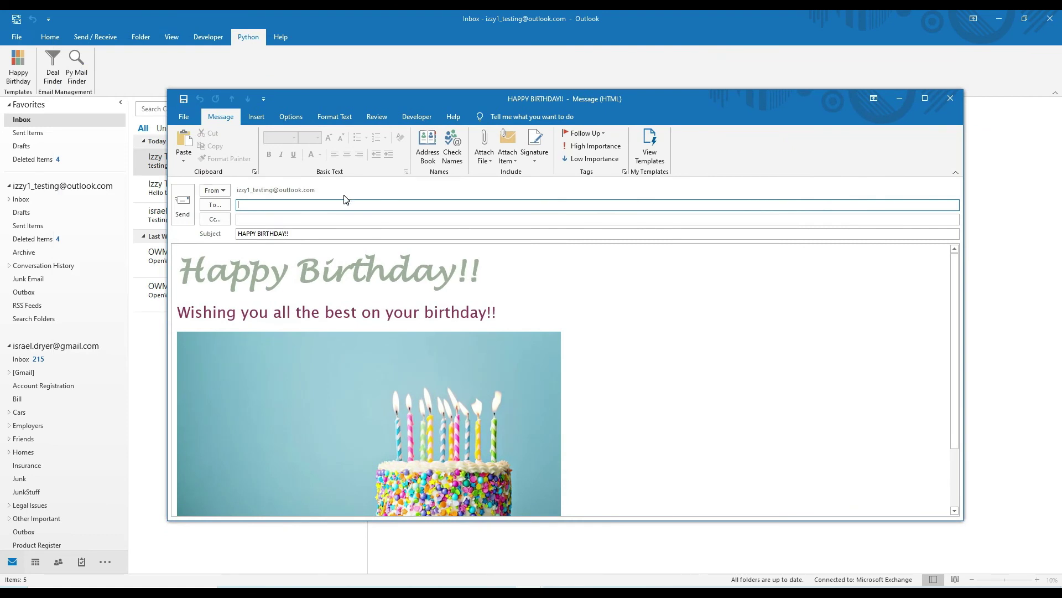
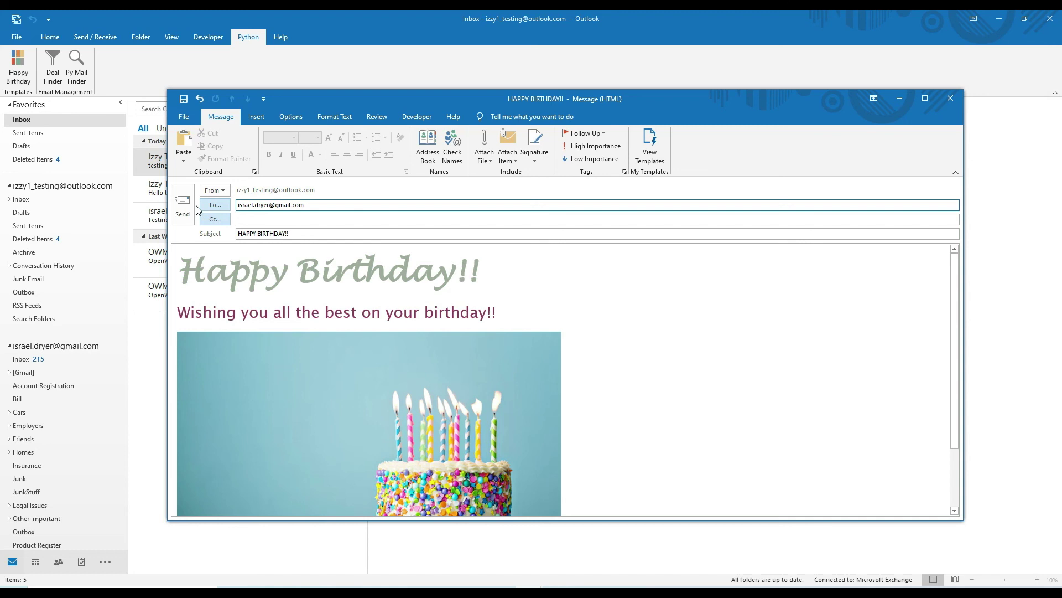